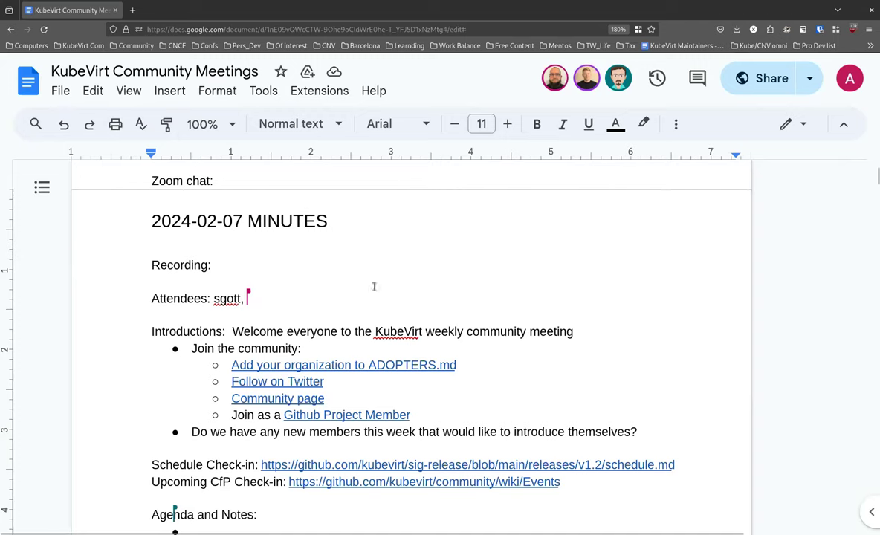
Step: Add your own username, followed by a comma, to the end of the Attendees line in the 2024-02-07 minutes
click(430, 298)
text(ab)
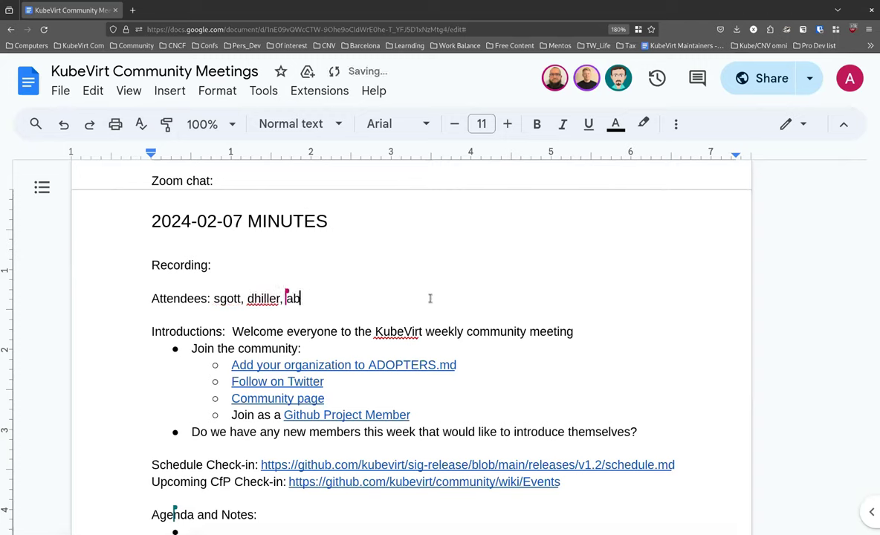
text(urden,)
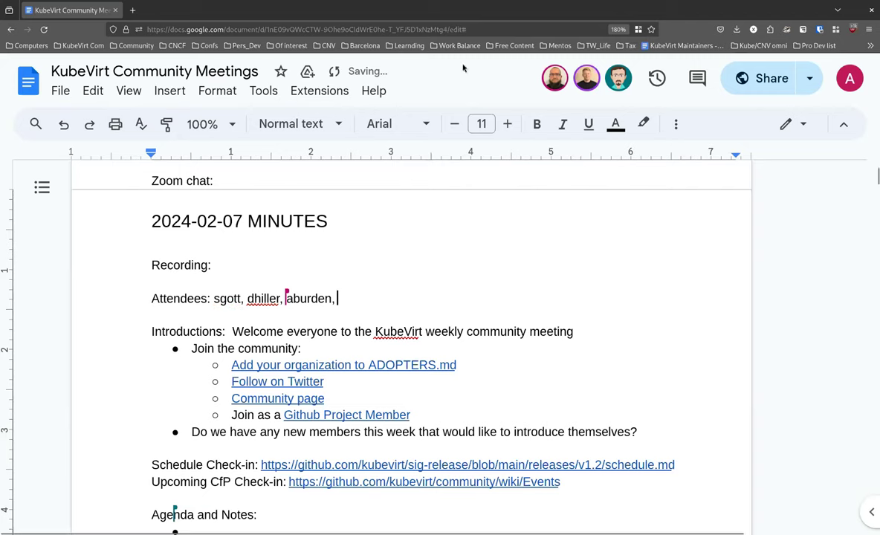
Step: Select the meeting document's full web address and switch to the other open window
click(476, 30)
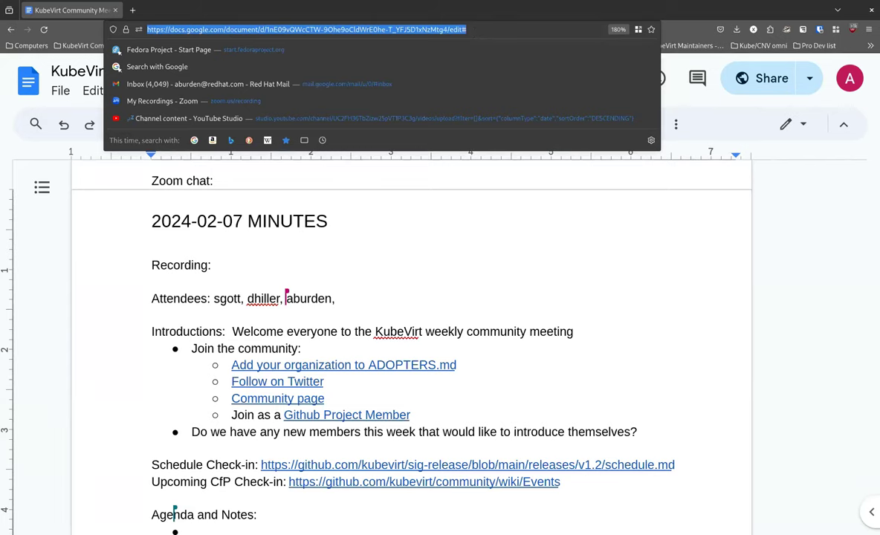
key(alt+Tab)
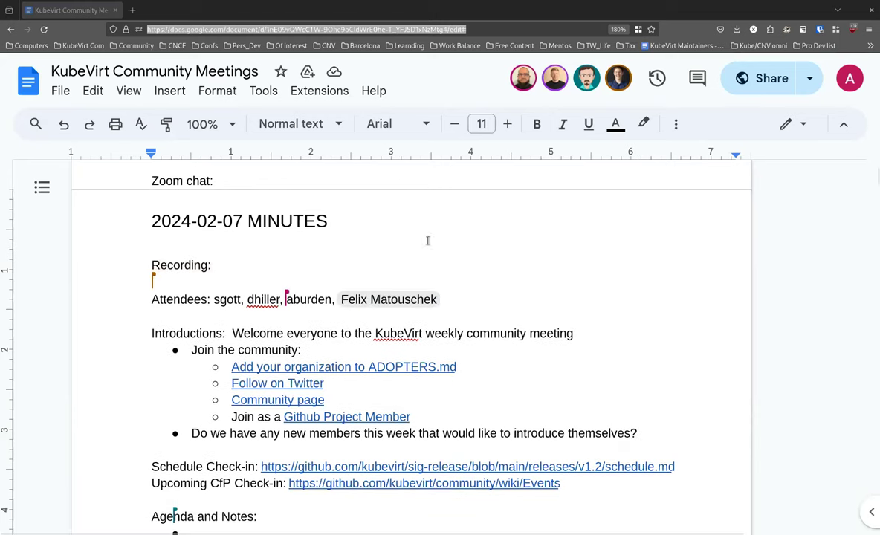
Step: Open the Schedule Check-in link, review the KubeVirt 1.2 release schedule through February, and close that page
scroll(523, 300, down, 3)
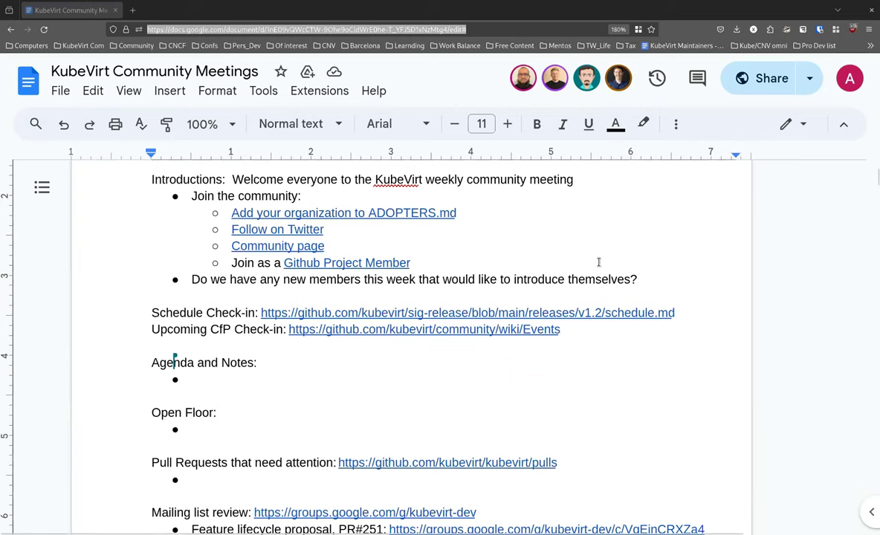
scroll(553, 281, up, 2)
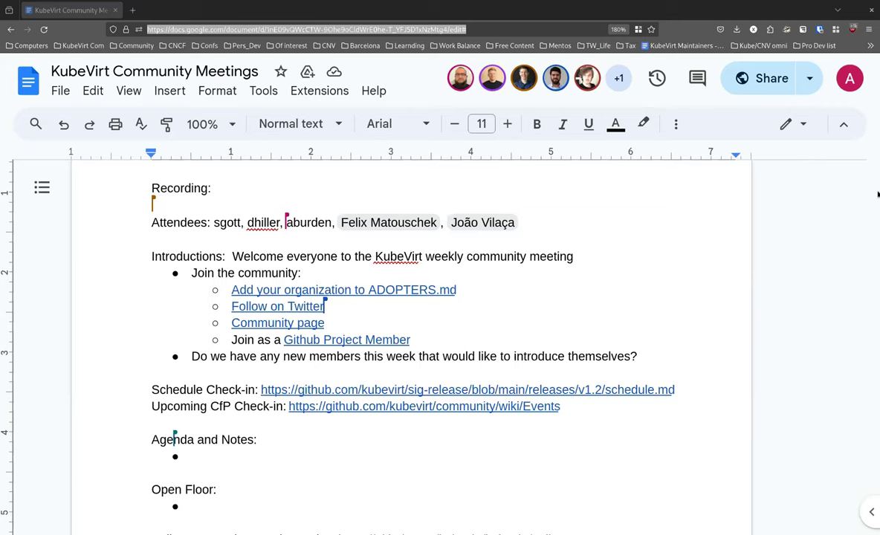
scroll(495, 251, down, 2)
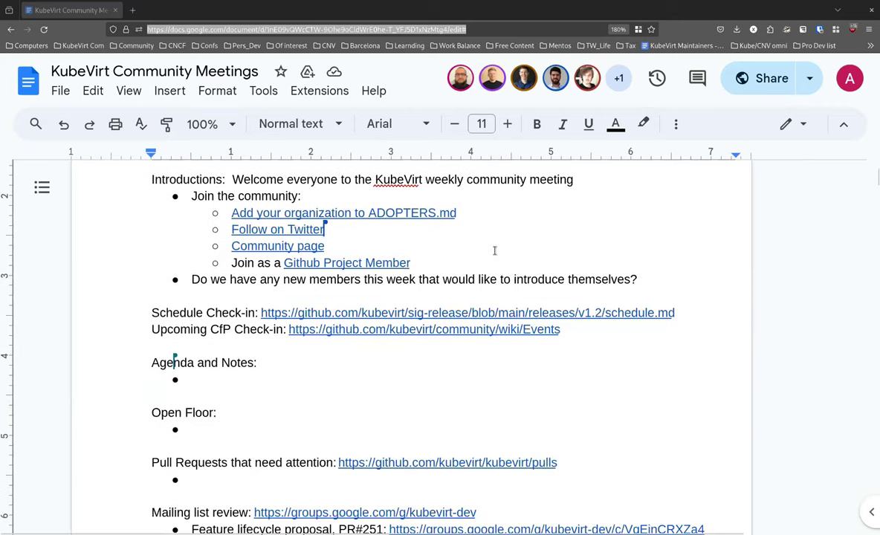
click(394, 328)
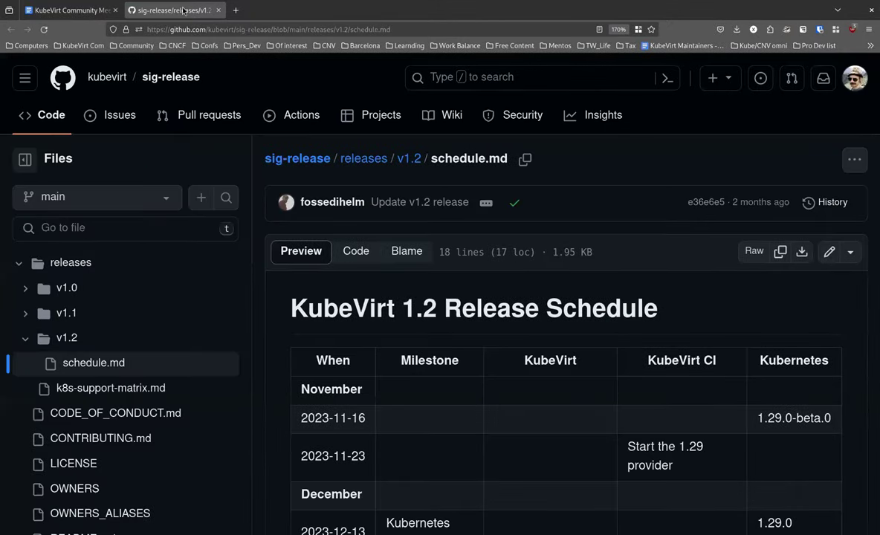
scroll(619, 340, down, 3)
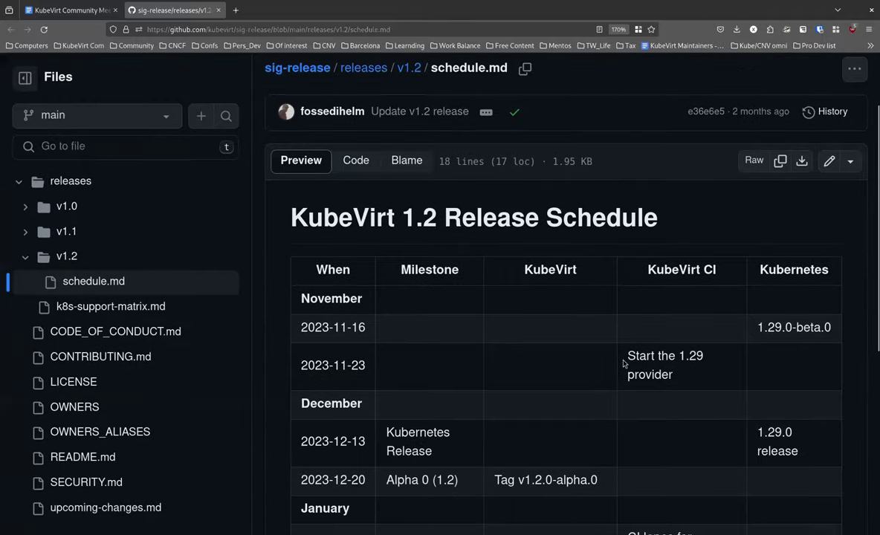
scroll(620, 340, down, 3)
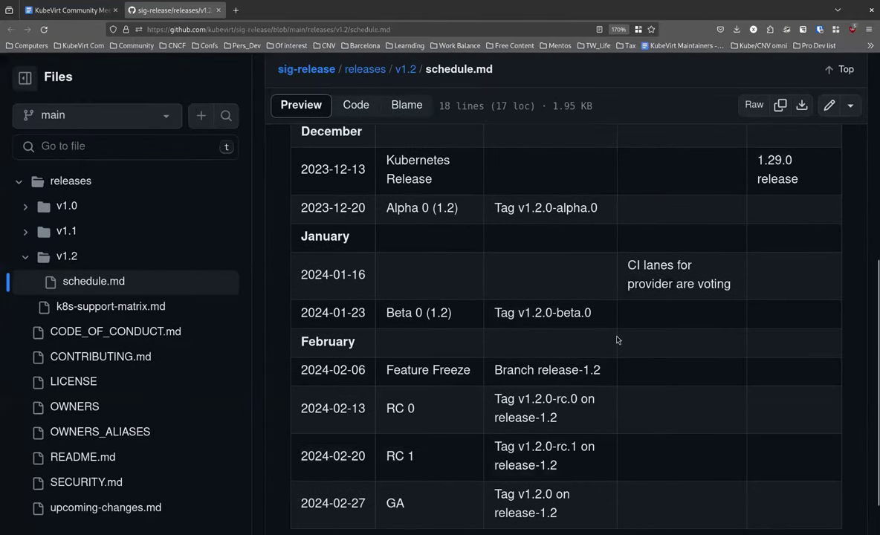
scroll(616, 340, down, 1)
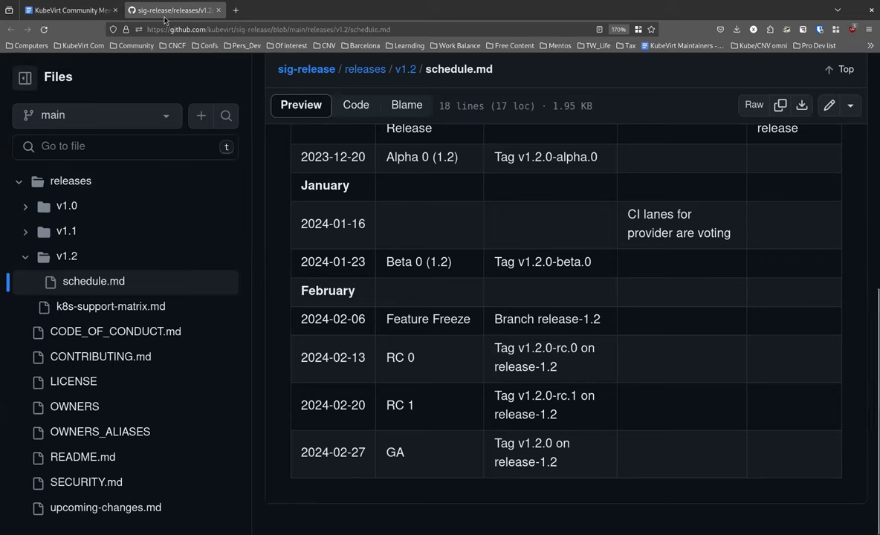
click(218, 10)
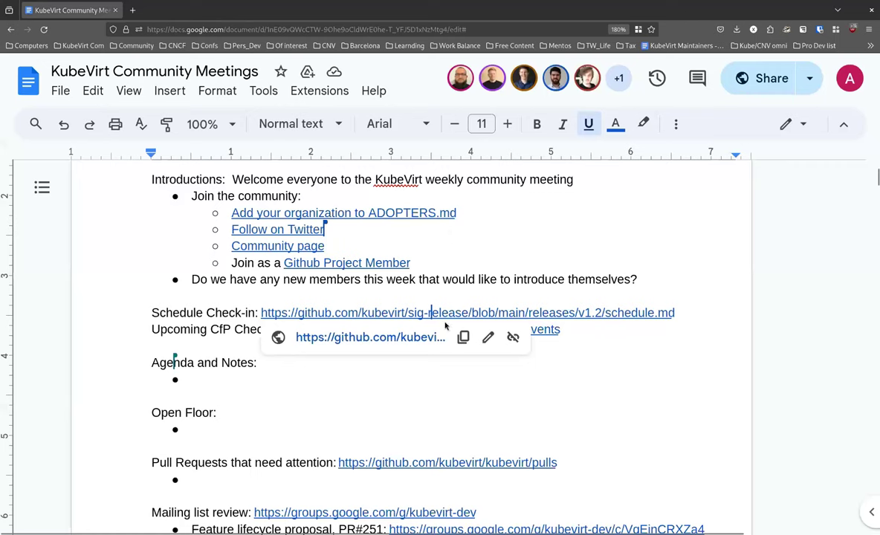
Step: Open the Upcoming CfP Check-in link, examine the upcoming conferences on the Events wiki page, and return to the meeting document
mouse_move(383, 329)
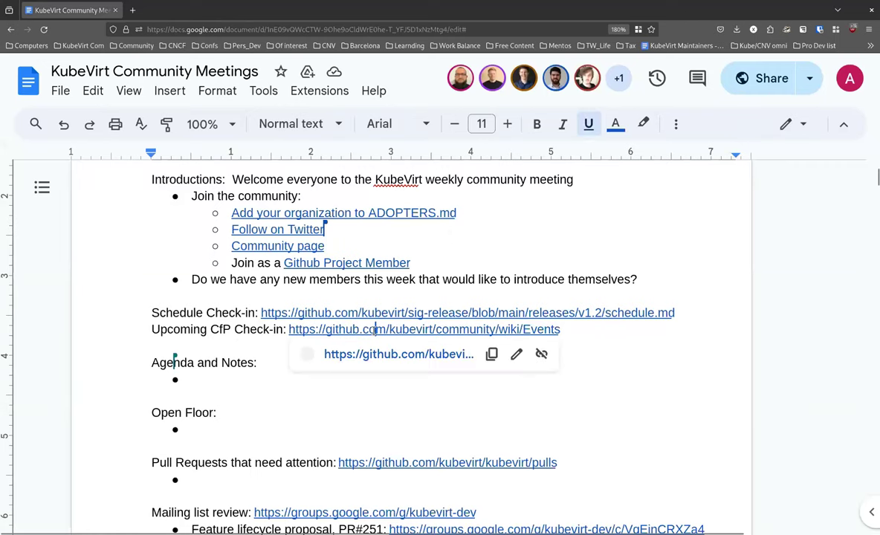
click(383, 355)
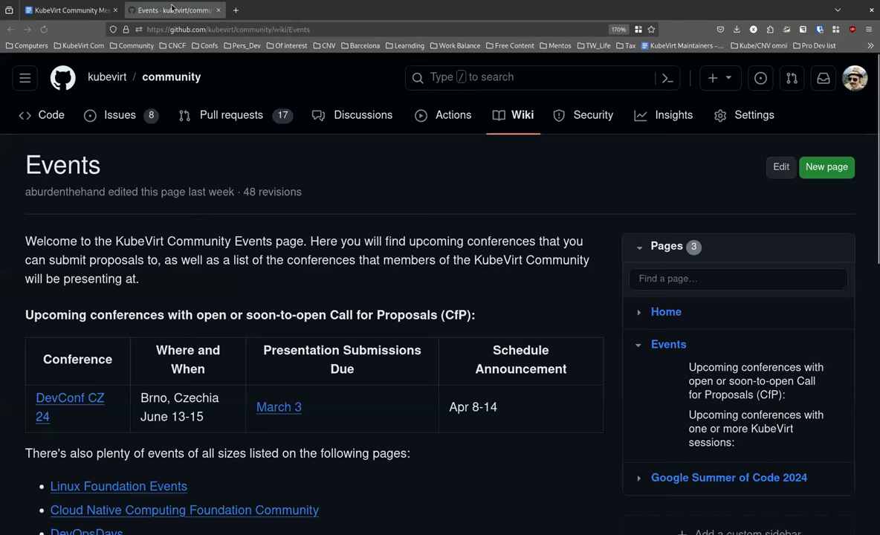
scroll(594, 283, down, 2)
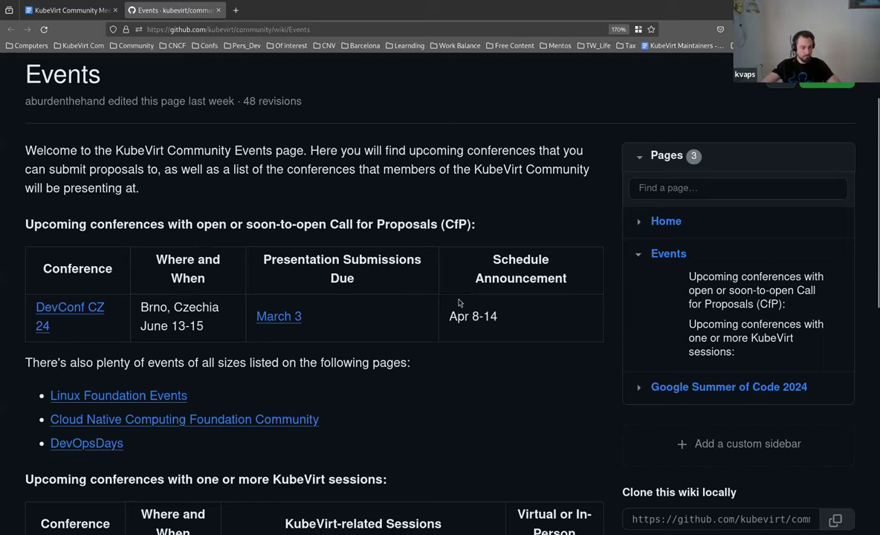
scroll(459, 301, down, 2)
scroll(459, 326, up, 2)
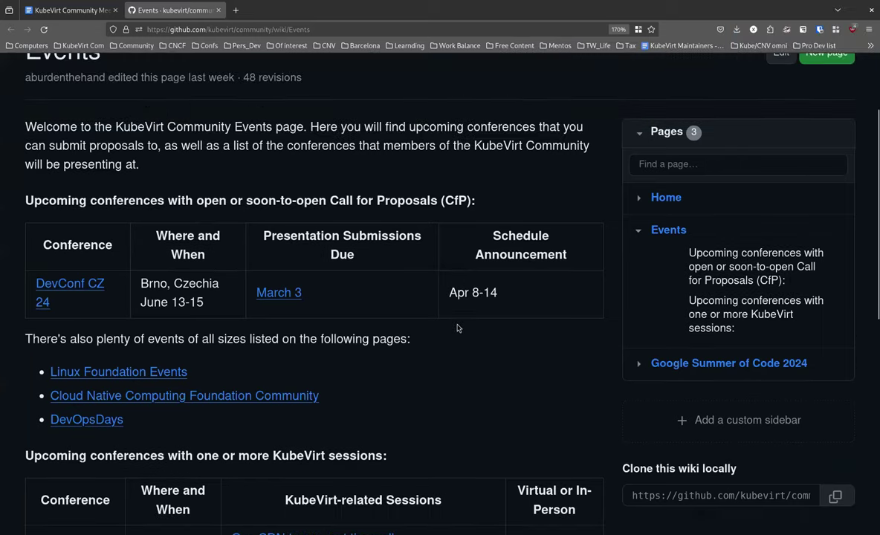
scroll(469, 340, up, 2)
scroll(491, 353, down, 2)
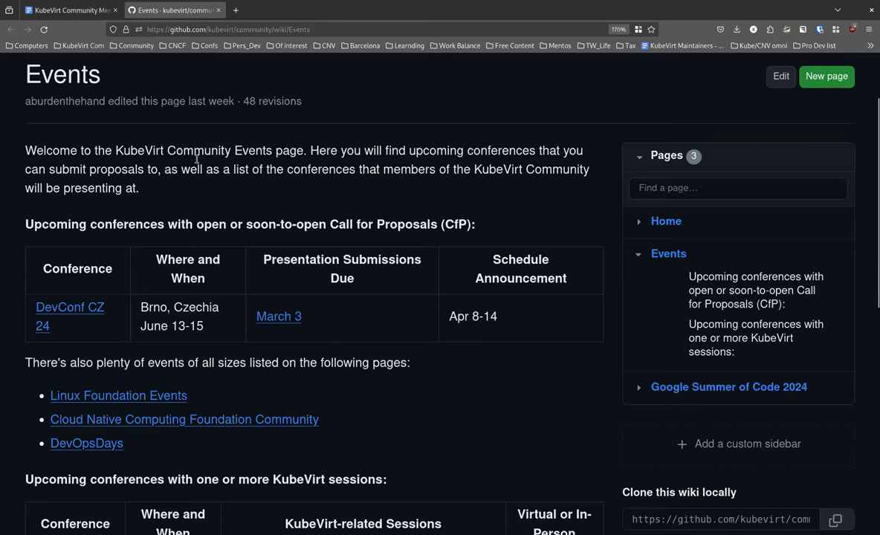
click(73, 9)
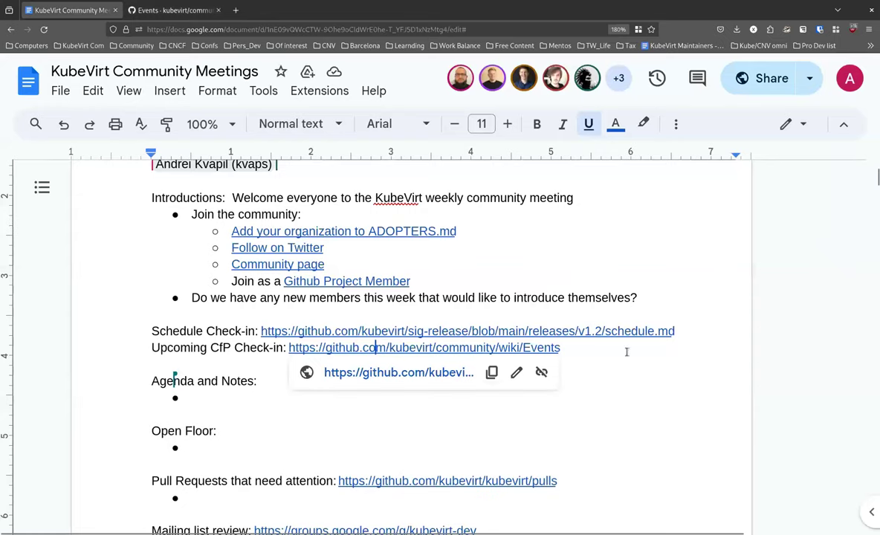
Step: Check the Agenda and Notes and Open Floor sections of the minutes for entries
scroll(625, 364, down, 2)
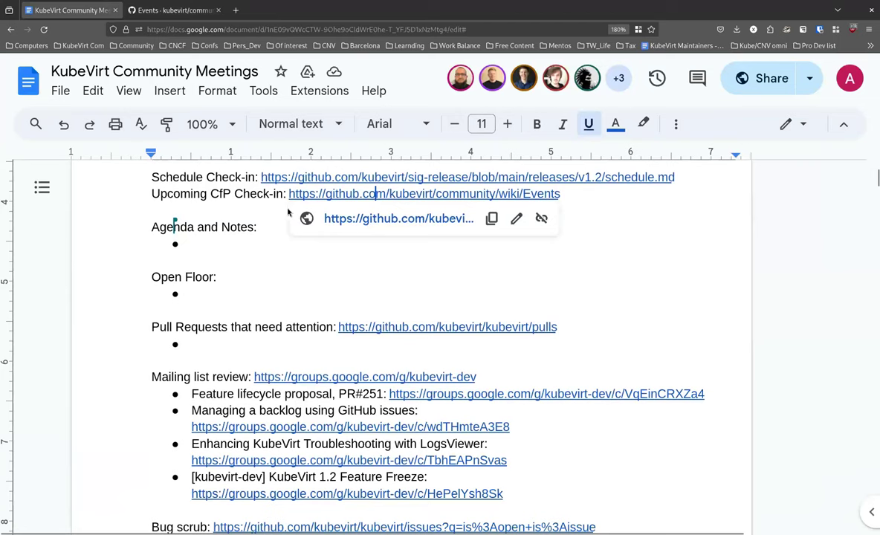
click(252, 241)
click(235, 294)
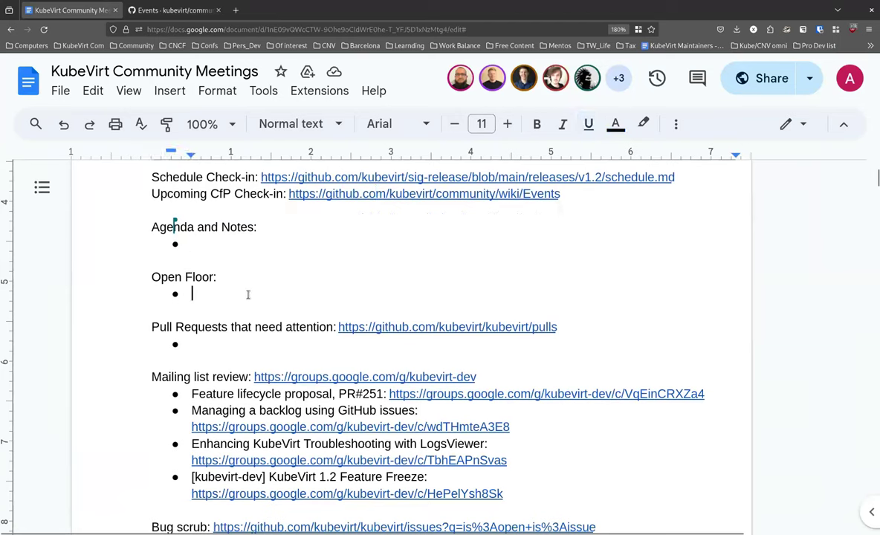
click(250, 242)
scroll(589, 281, down, 2)
scroll(590, 280, down, 2)
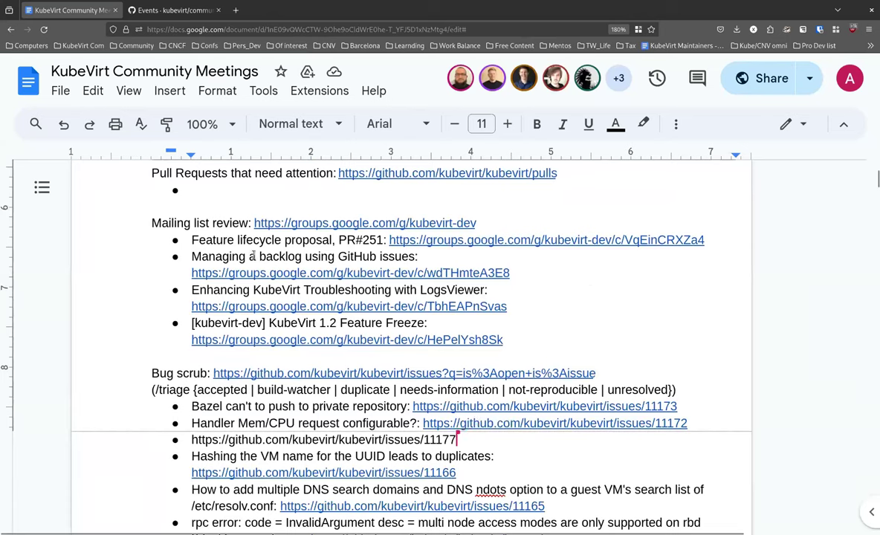
Step: Open the Feature lifecycle proposal, PR#251 thread from the mailing list review and close the Events wiki page
click(236, 185)
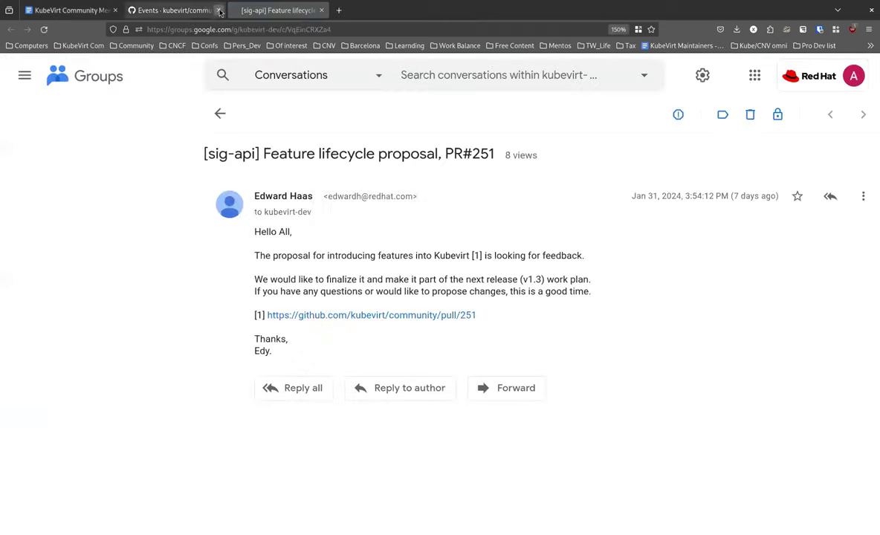
click(219, 10)
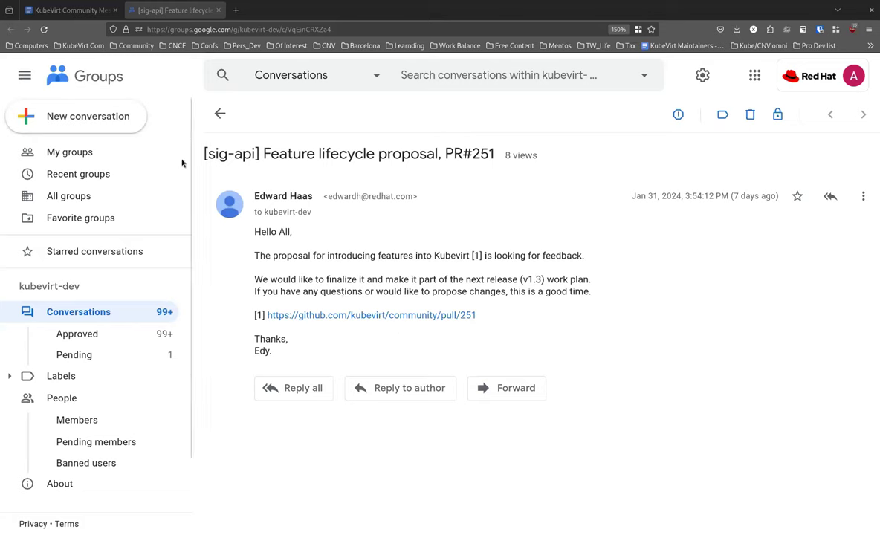
Step: Open the "Managing a backlog using GitHub issues" thread from the minutes, expand its original message, and read through the discussion
click(66, 15)
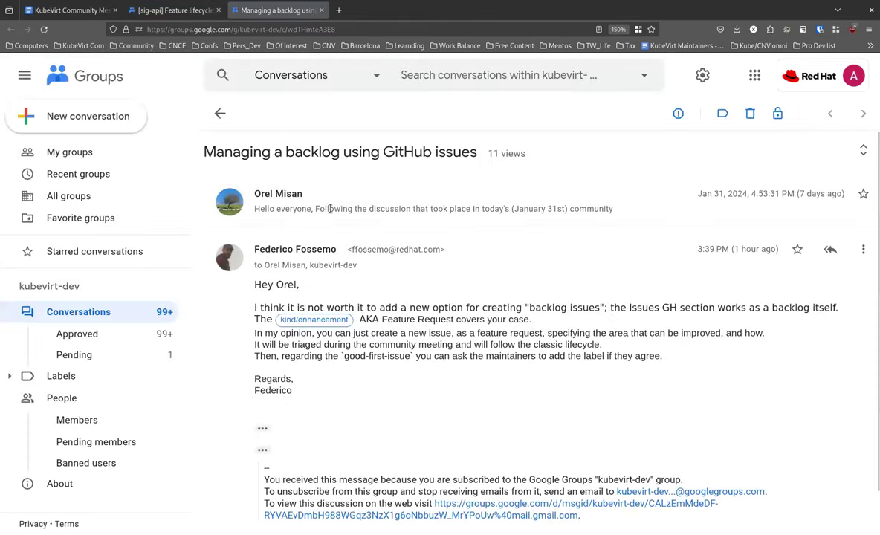
click(330, 209)
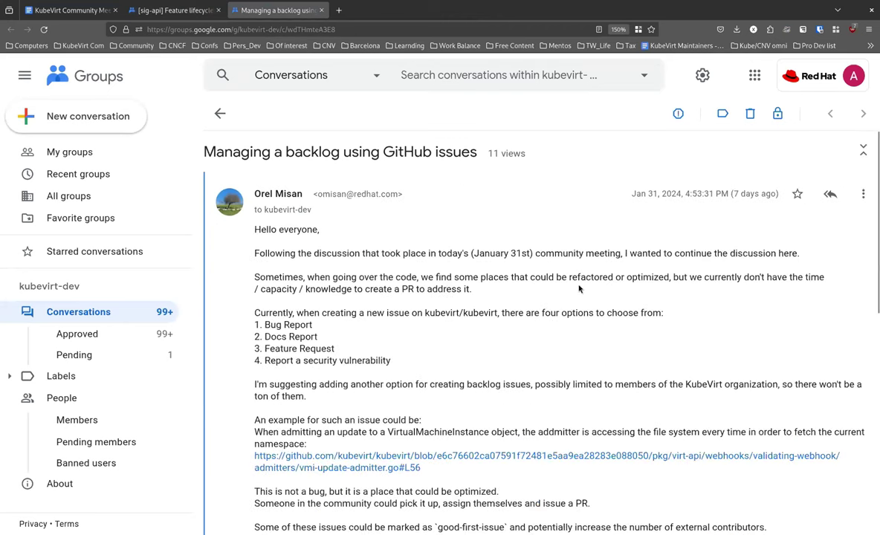
scroll(593, 273, down, 2)
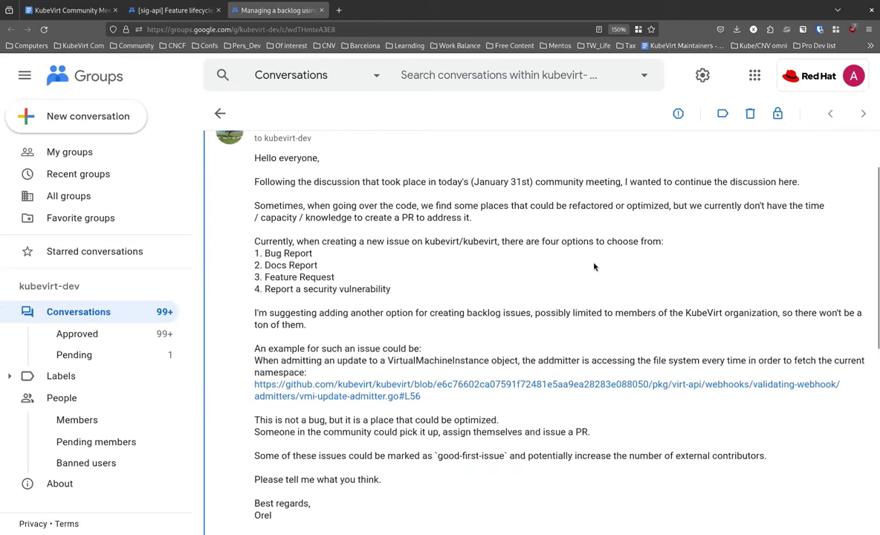
scroll(594, 267, up, 2)
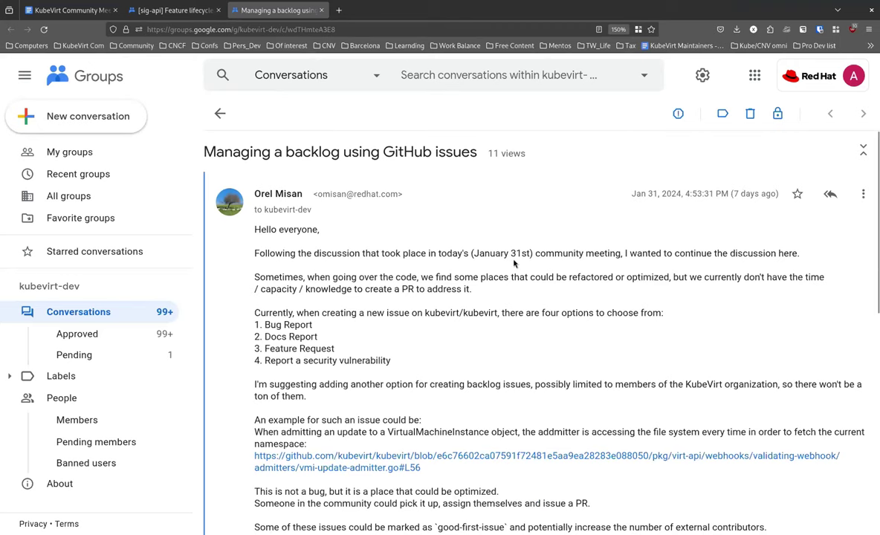
scroll(524, 258, down, 1)
scroll(524, 258, down, 3)
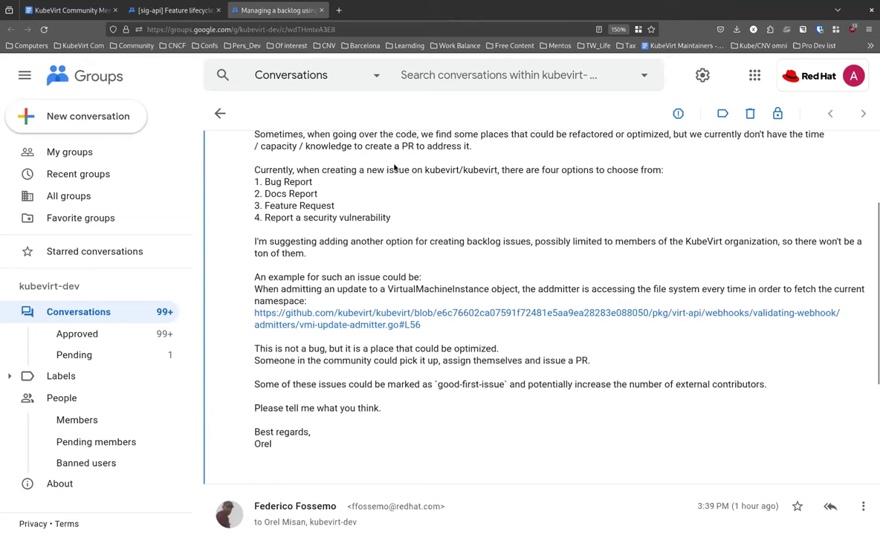
scroll(530, 245, down, 2)
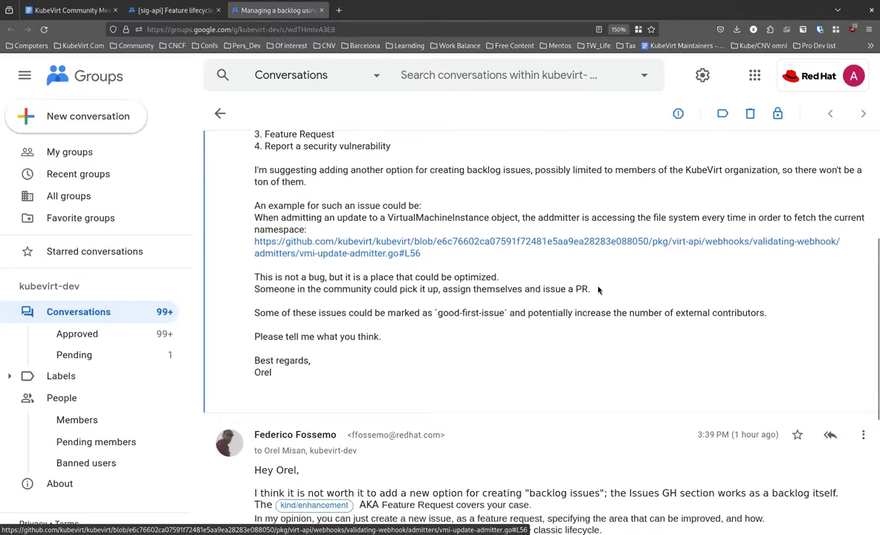
scroll(587, 290, up, 5)
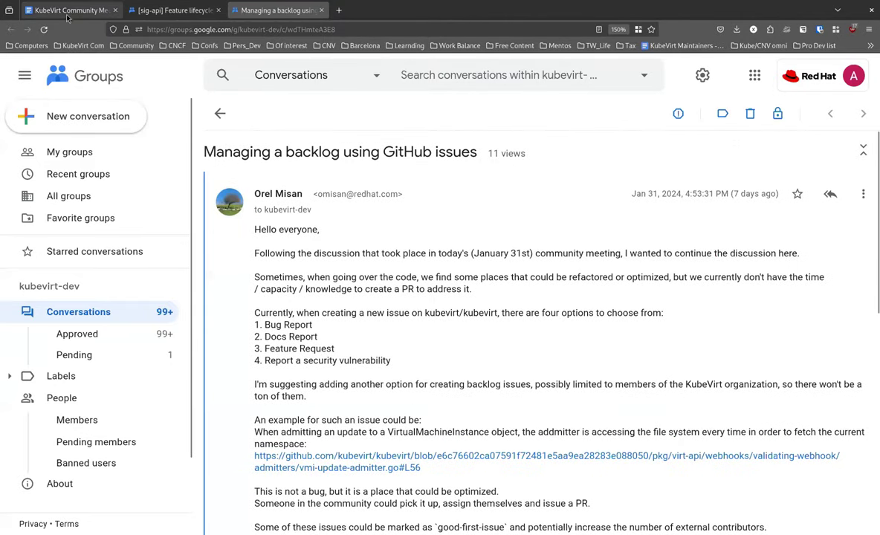
Step: Open the "Enhancing KubeVirt Troubleshooting with LogsViewer" thread from the minutes and read the message, including its OpenShift limitation
click(67, 15)
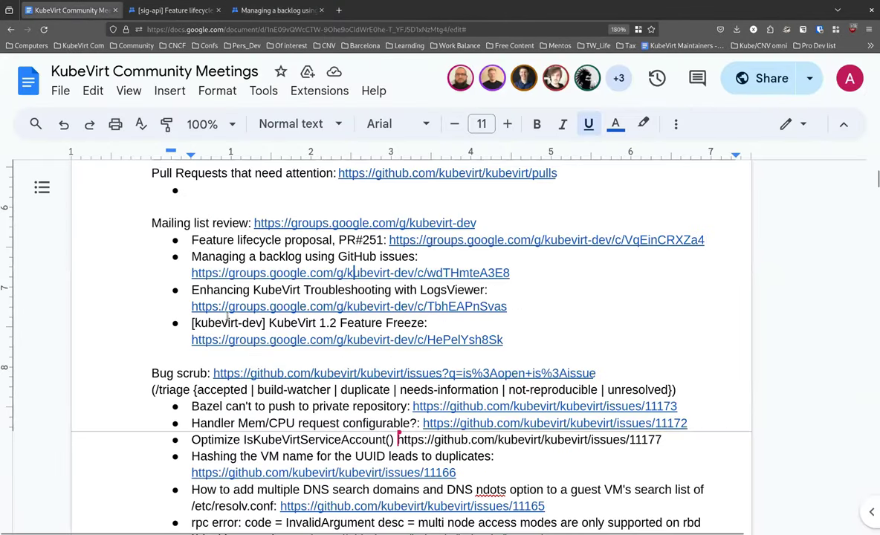
click(311, 306)
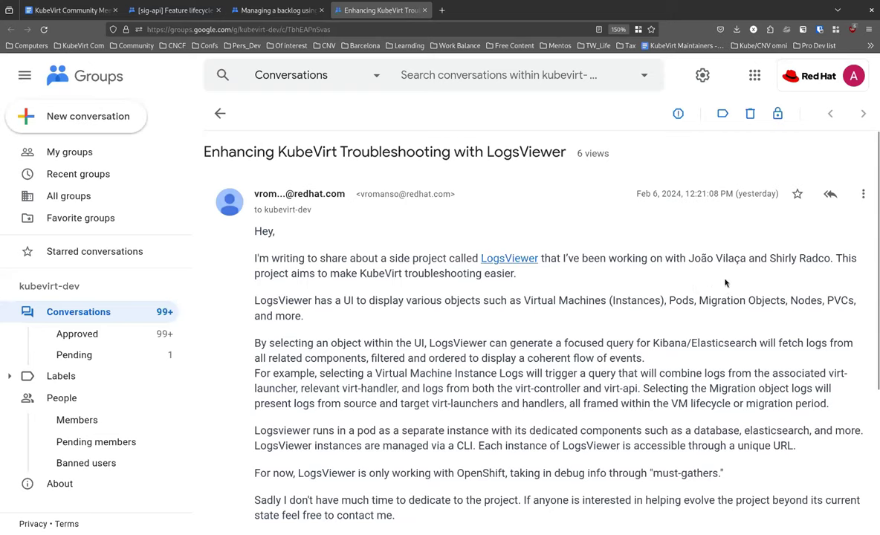
scroll(736, 289, down, 1)
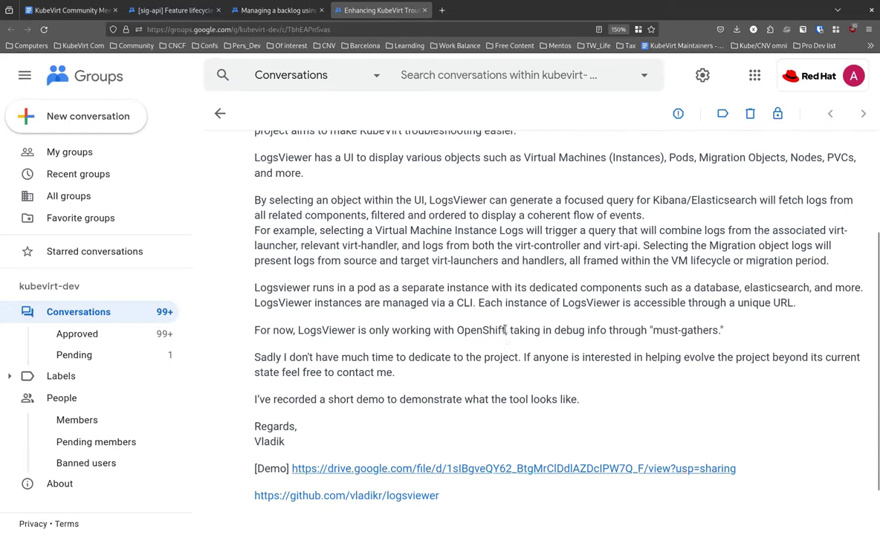
drag(506, 330, 477, 330)
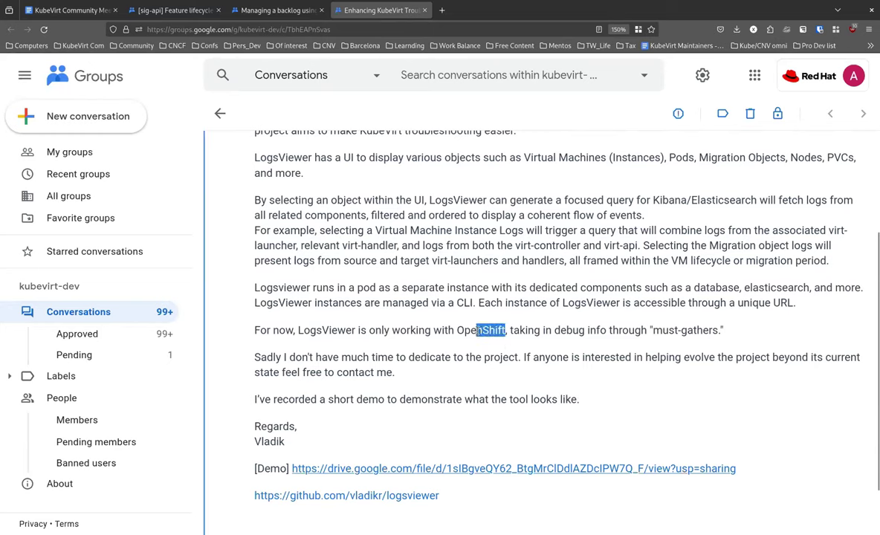
click(409, 301)
scroll(503, 341, up, 1)
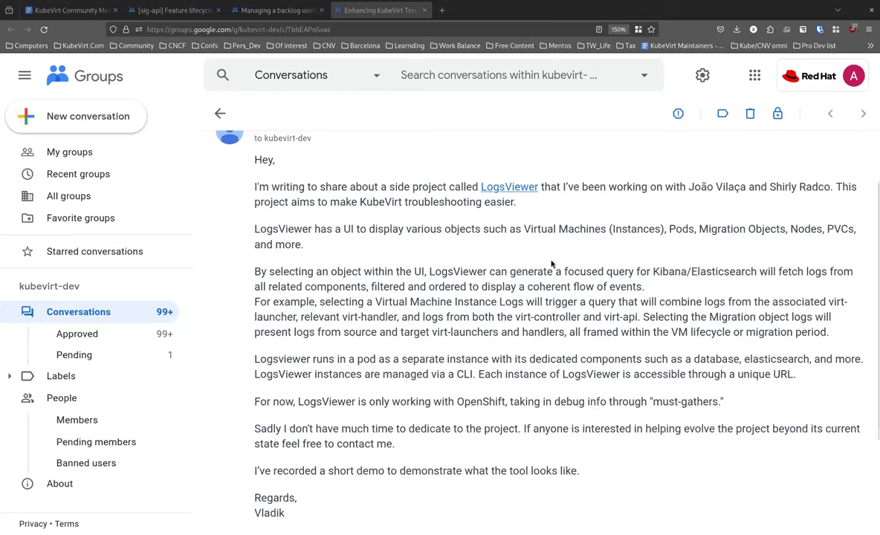
Step: Check the demo and repository links in the LogsViewer message, and open the "KubeVirt 1.2 Feature Freeze" thread from the minutes to read its original message
scroll(551, 279, down, 1)
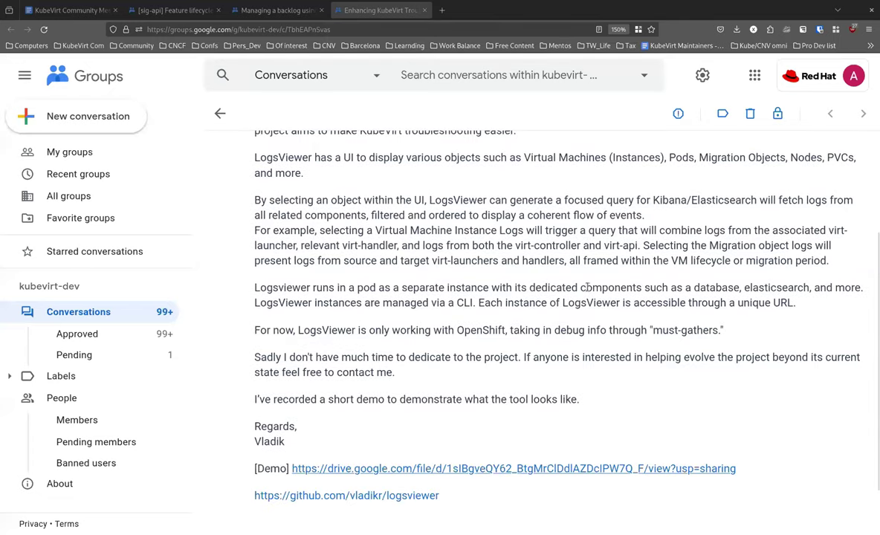
scroll(607, 276, up, 1)
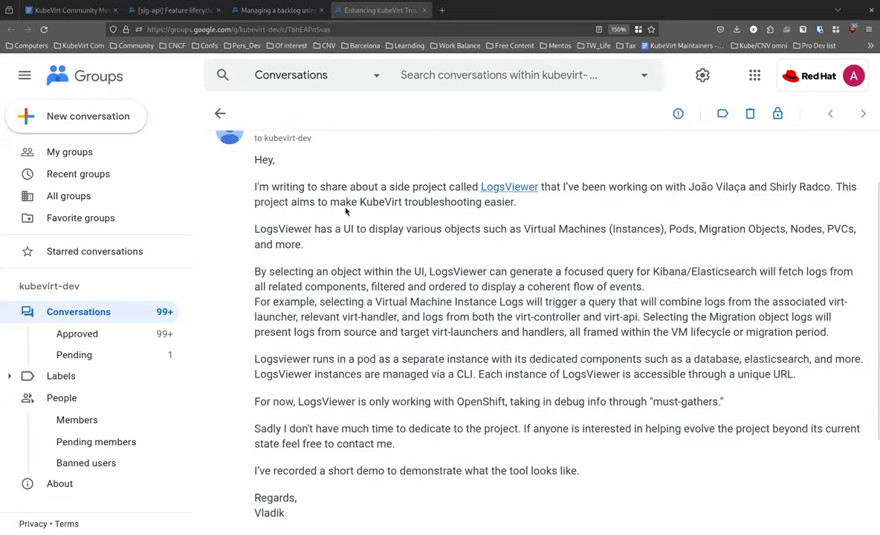
click(76, 10)
scroll(321, 259, down, 1)
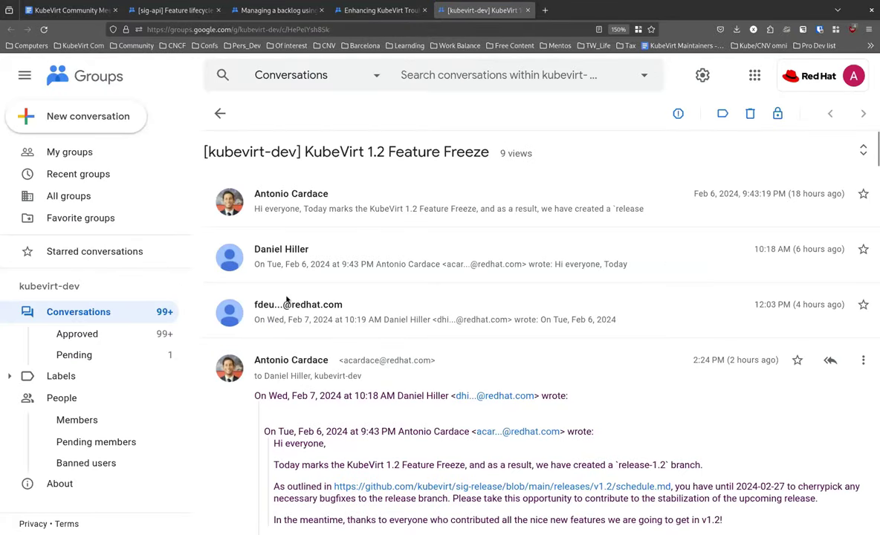
click(334, 195)
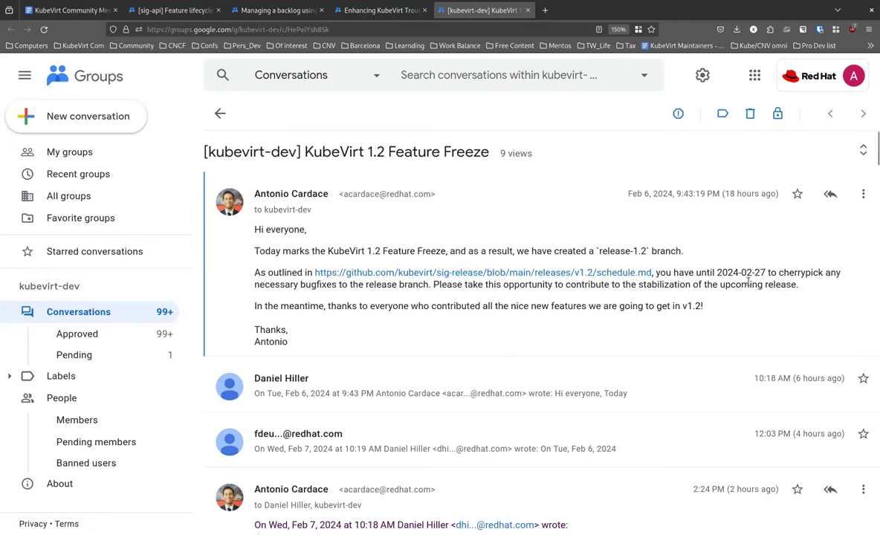
scroll(725, 258, down, 1)
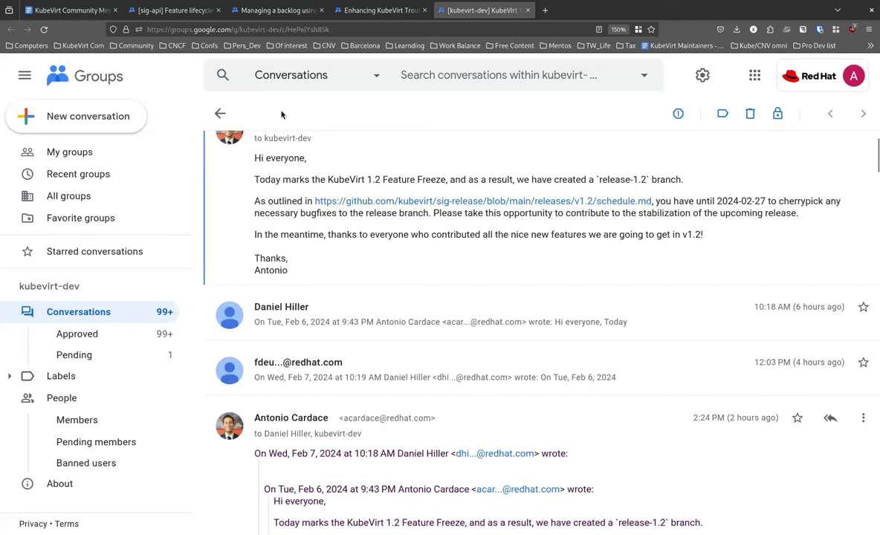
Step: Return to the minutes' Bug scrub list and open the "Bazel can't to push to private repository" issue, #11173
click(69, 16)
scroll(638, 229, down, 3)
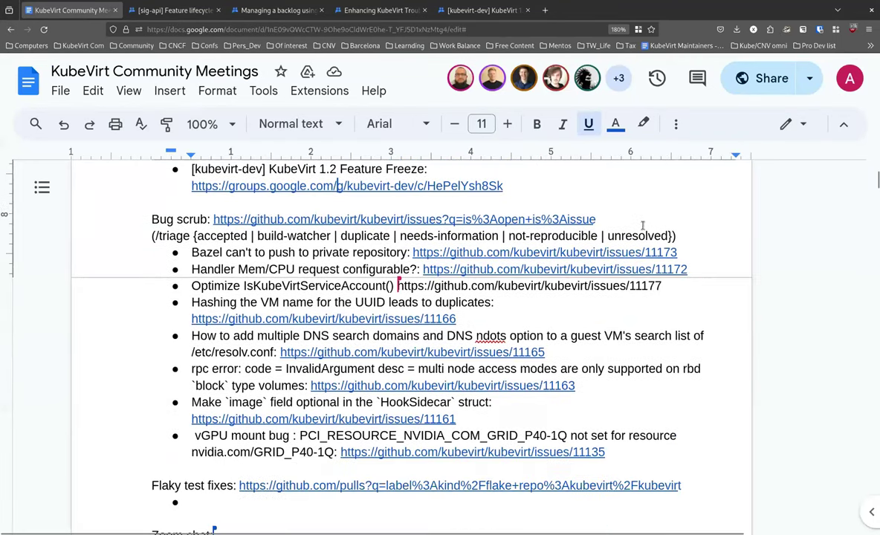
scroll(699, 228, up, 1)
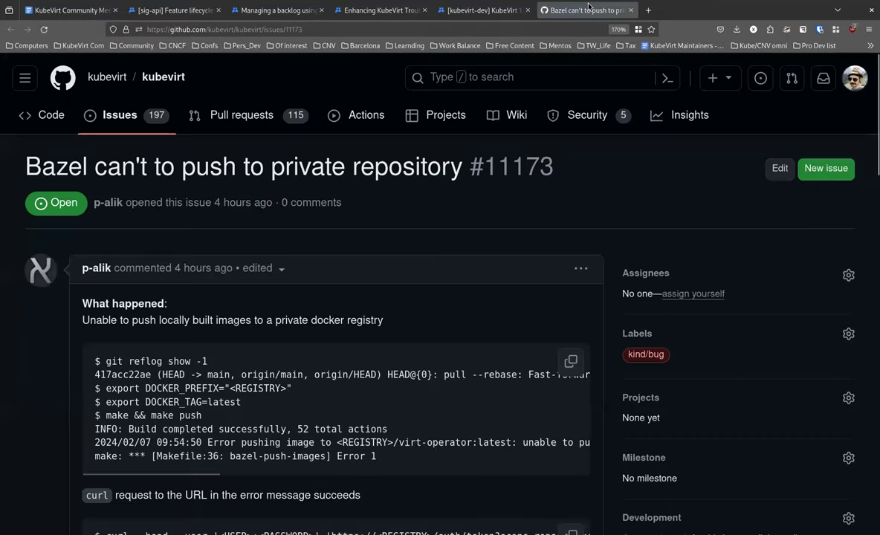
Step: Read through the Bazel push issue's error output, expected behaviour, reproduction steps and environment details
scroll(454, 258, down, 1)
scroll(512, 251, up, 1)
scroll(565, 219, down, 1)
scroll(565, 220, down, 1)
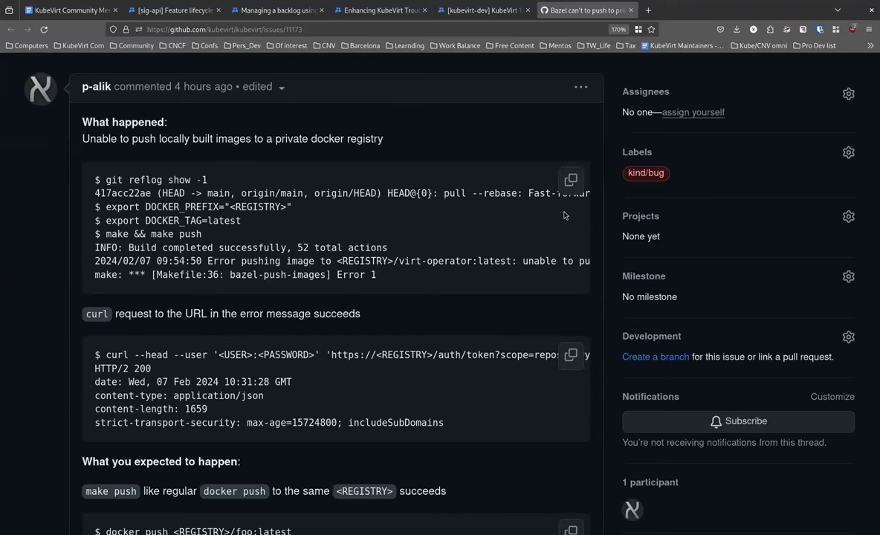
scroll(563, 227, down, 10)
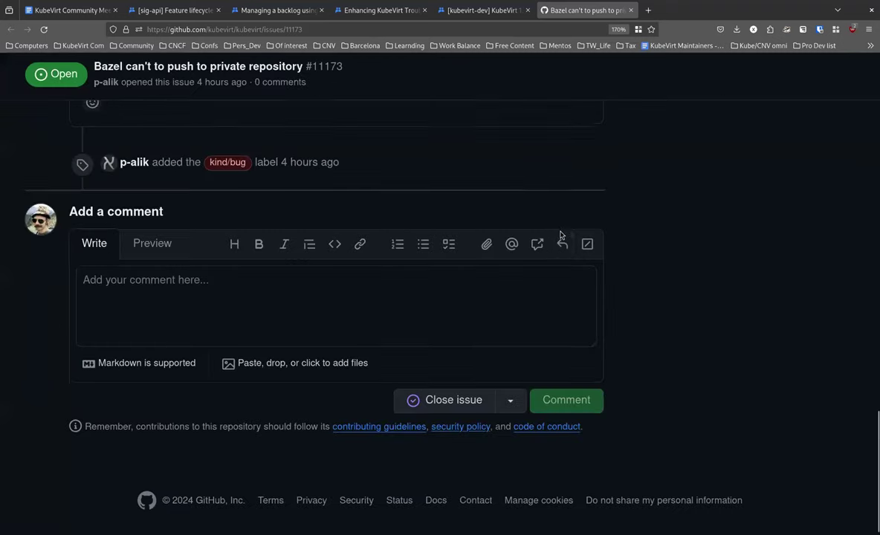
scroll(562, 235, up, 8)
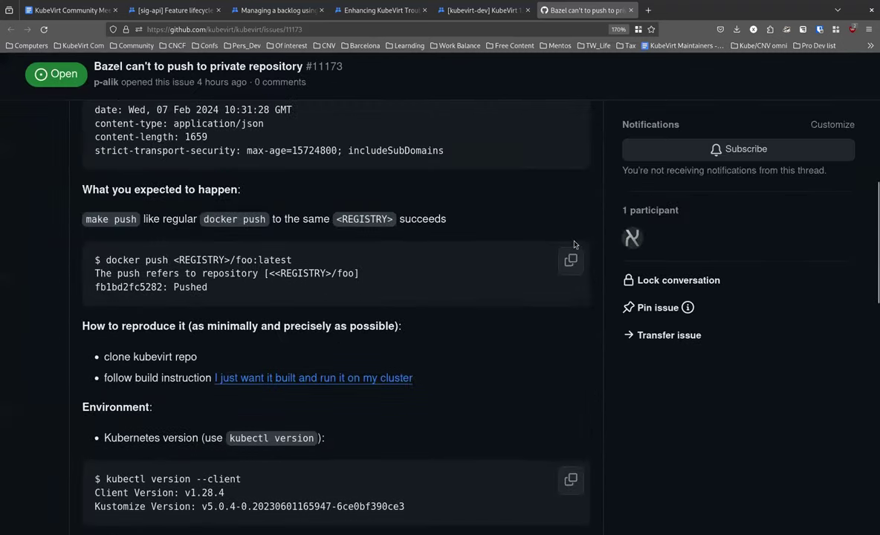
scroll(576, 244, up, 3)
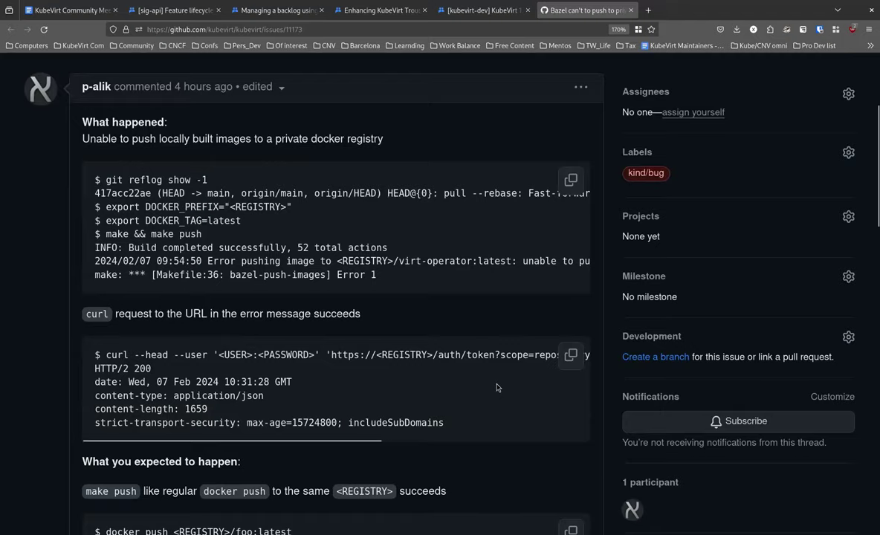
scroll(525, 343, down, 5)
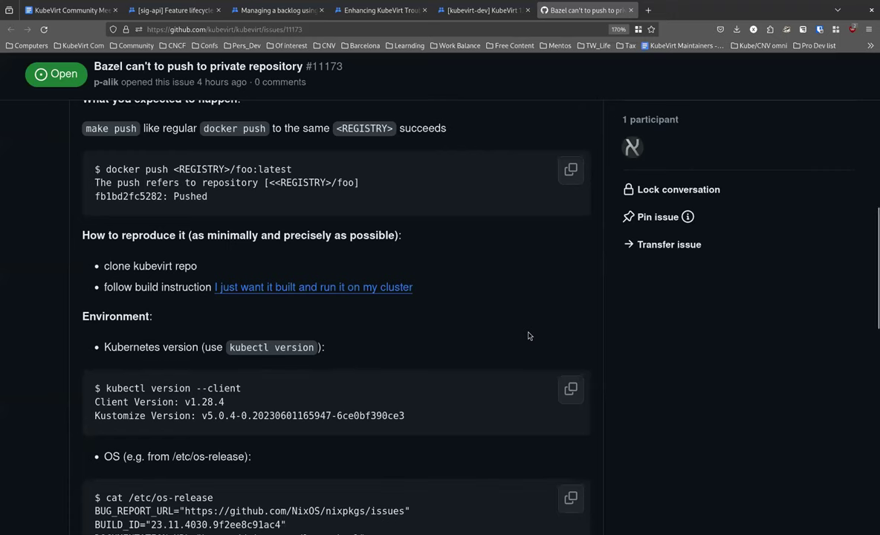
scroll(529, 336, down, 3)
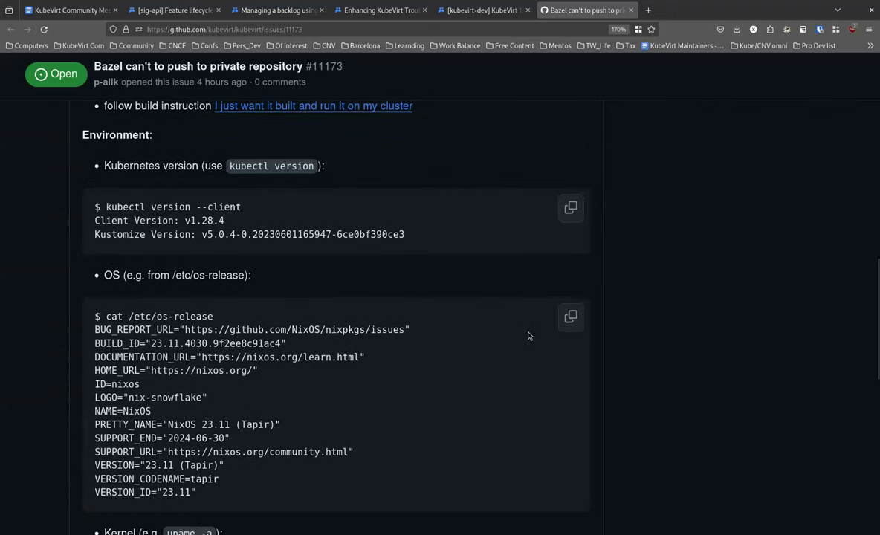
scroll(531, 332, down, 1)
scroll(531, 331, down, 3)
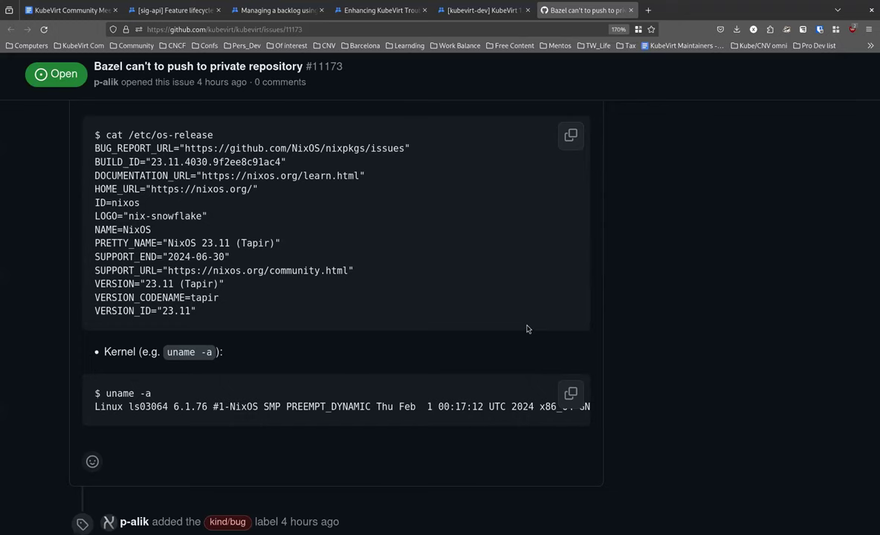
scroll(527, 328, down, 2)
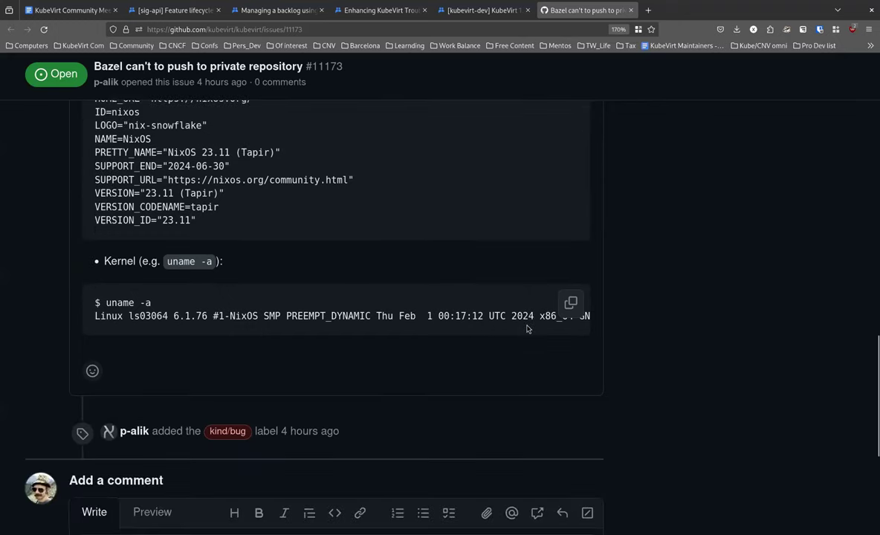
scroll(527, 329, up, 5)
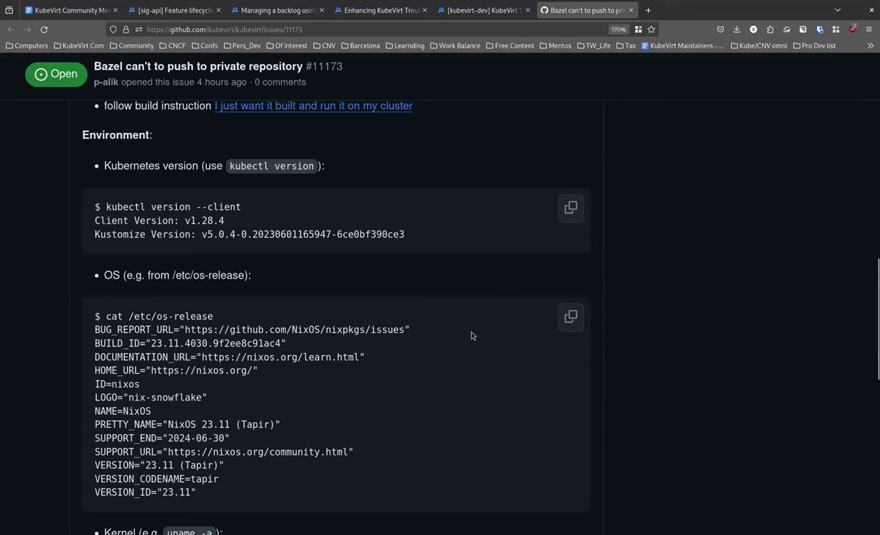
scroll(481, 350, up, 3)
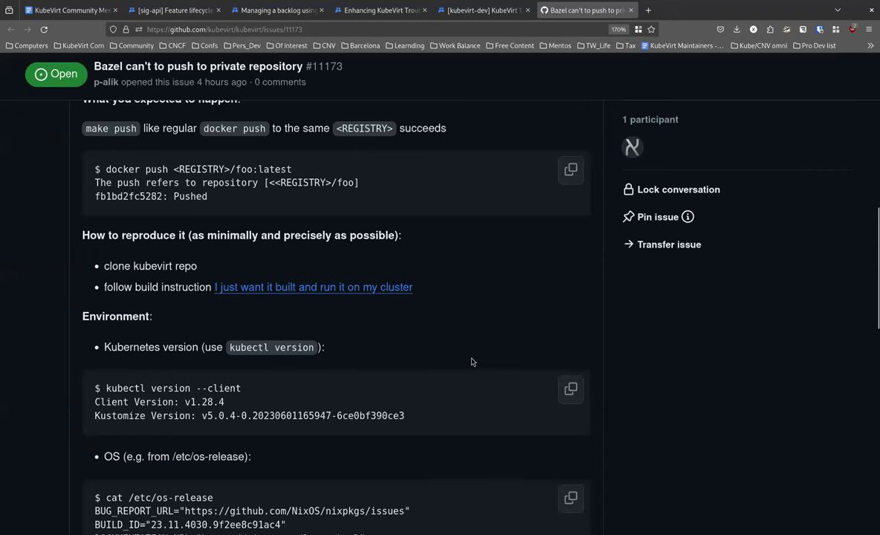
scroll(481, 355, down, 3)
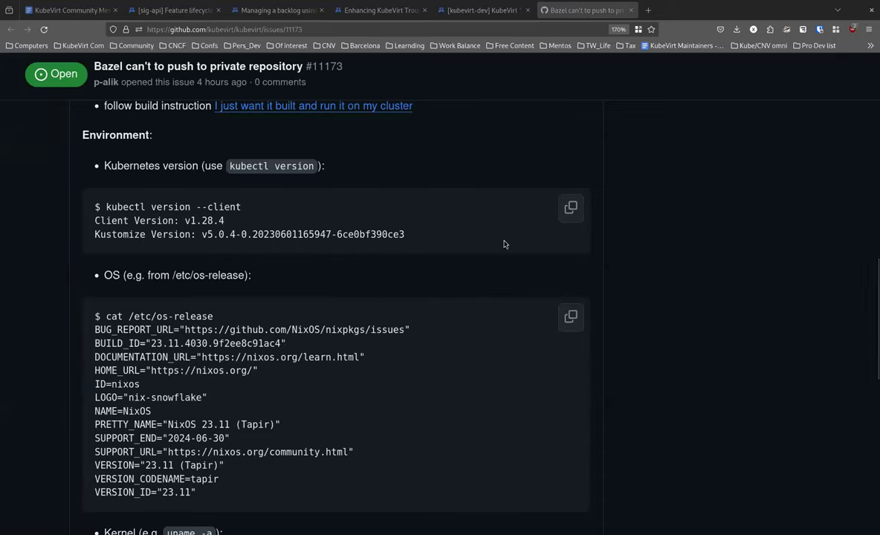
Step: Post a "/cc" comment mentioning the relevant contributor's GitHub handle on issue #11173, and close the issue page
scroll(493, 252, down, 5)
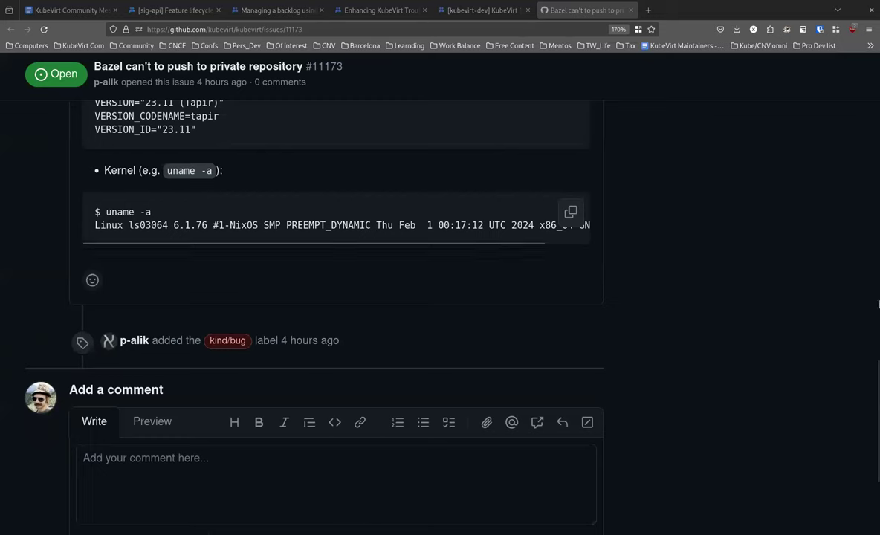
click(380, 467)
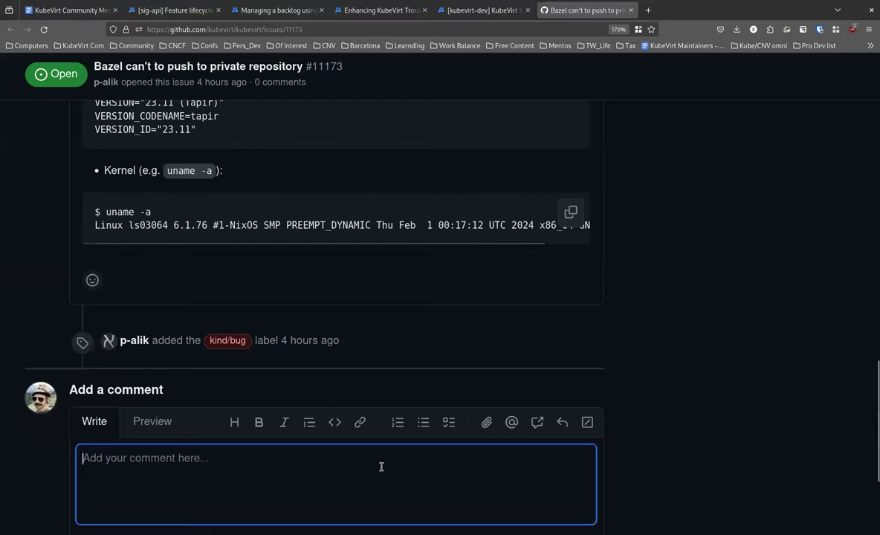
text(/cc @aka)
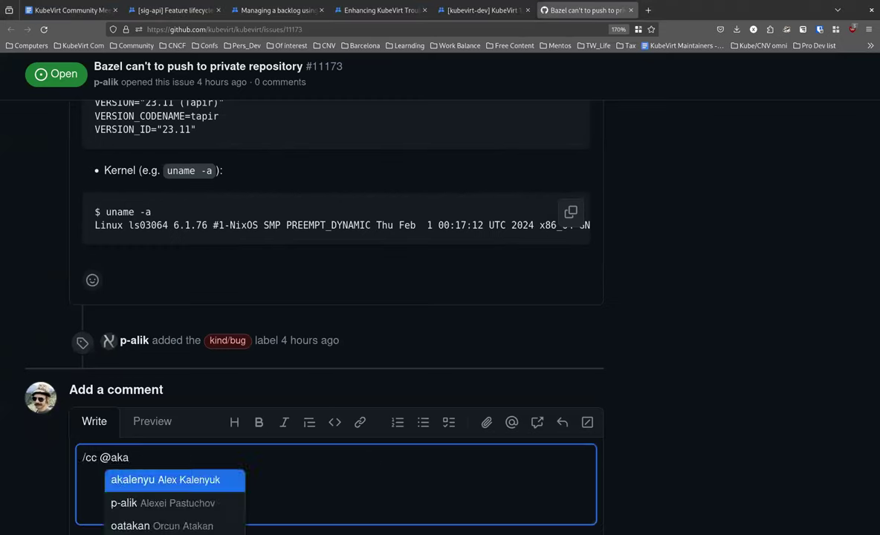
key(Return)
scroll(733, 311, down, 5)
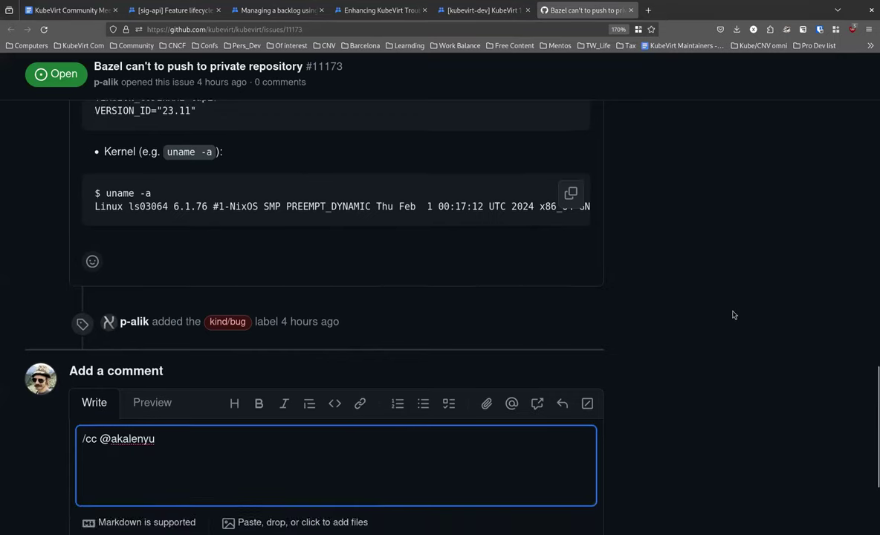
click(554, 406)
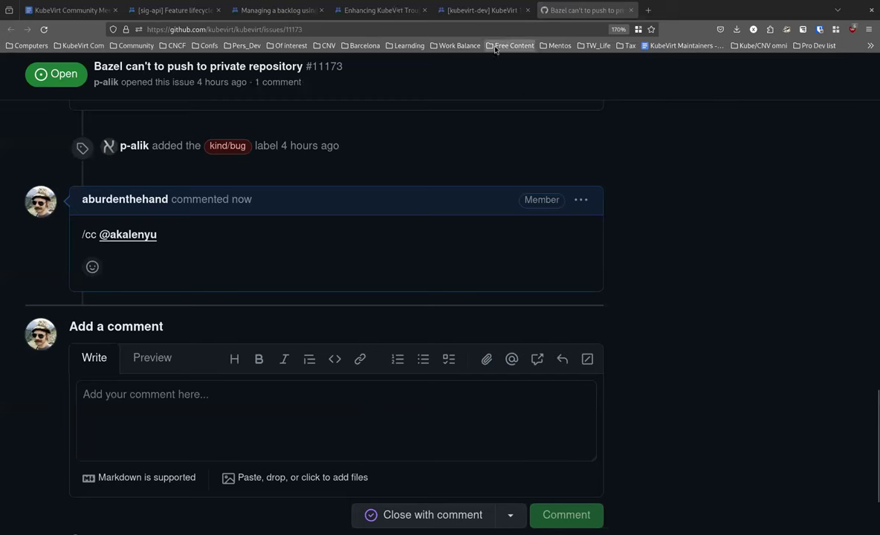
click(629, 10)
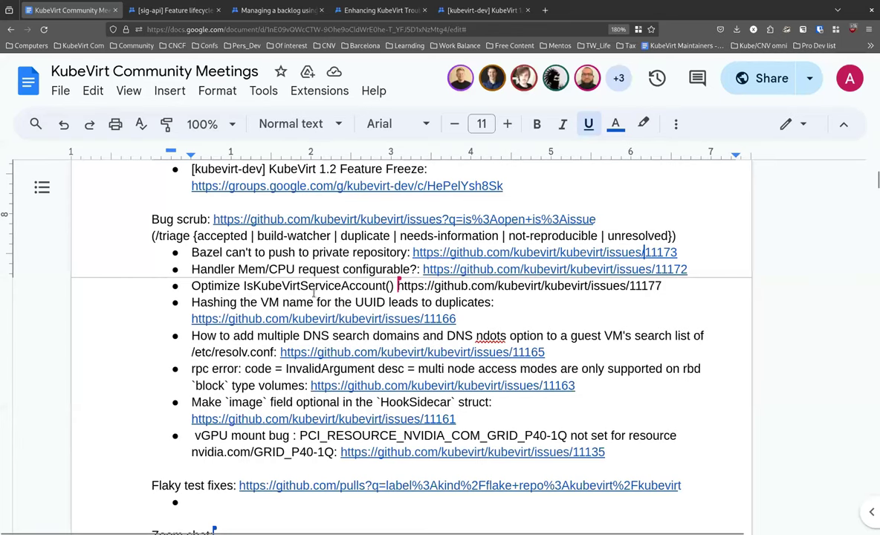
Step: Open the "Handler Mem/CPU request configurable?" issue, #11172, from the Bug scrub list and read its description
click(565, 269)
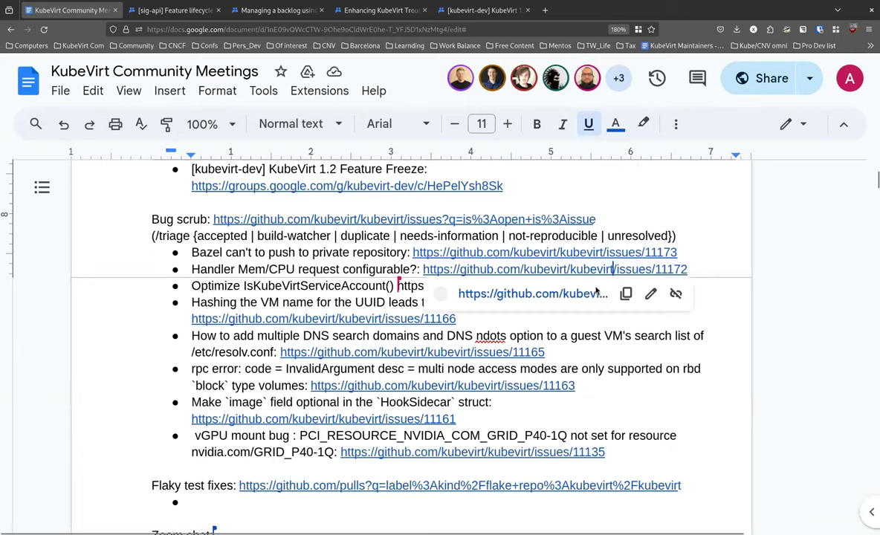
click(545, 291)
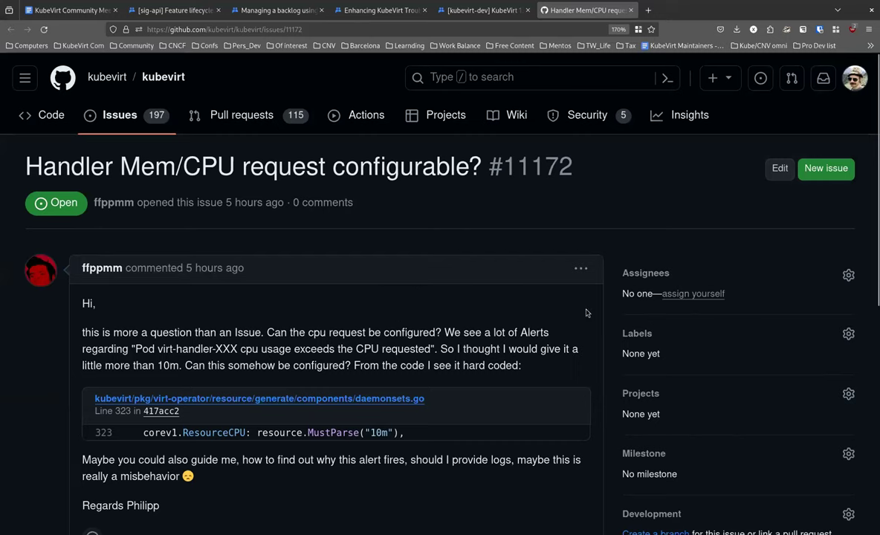
scroll(585, 313, down, 3)
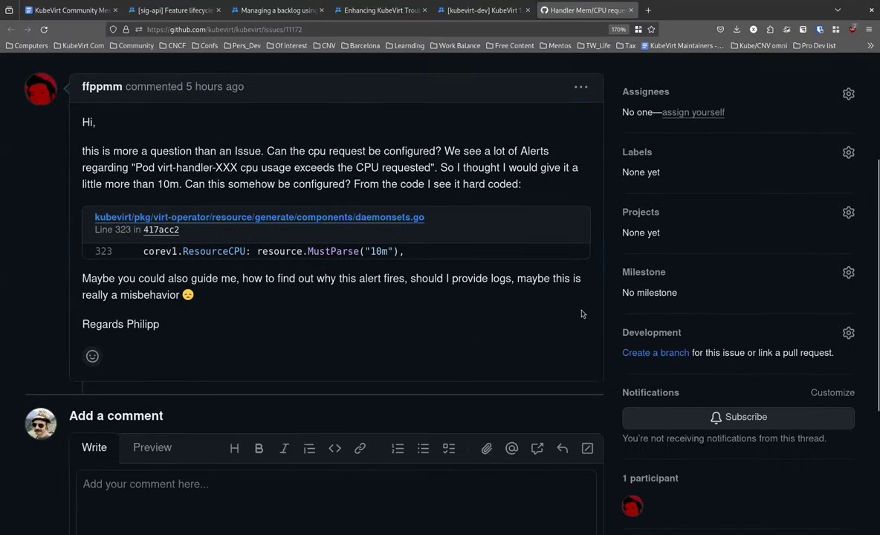
scroll(582, 313, up, 2)
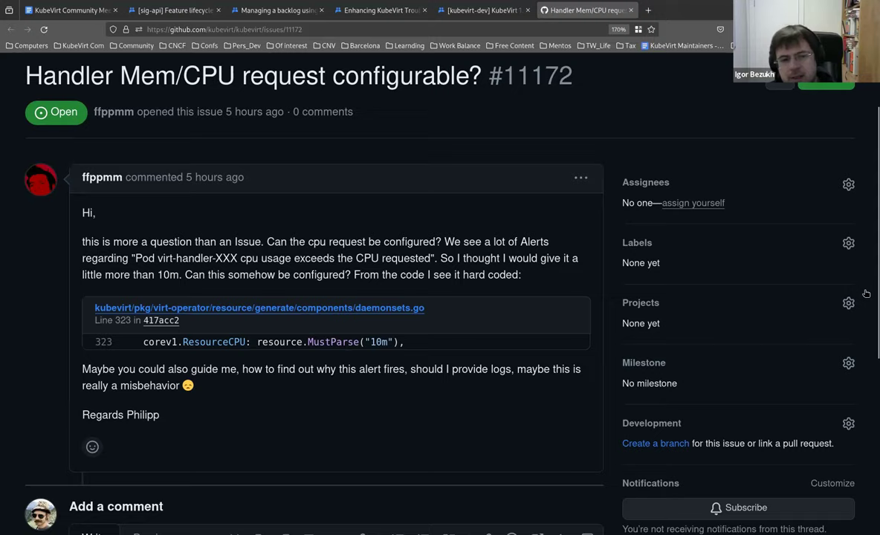
Step: Post a "/cc" comment mentioning the relevant contributor's GitHub handle on issue #11172
scroll(278, 214, down, 3)
click(279, 482)
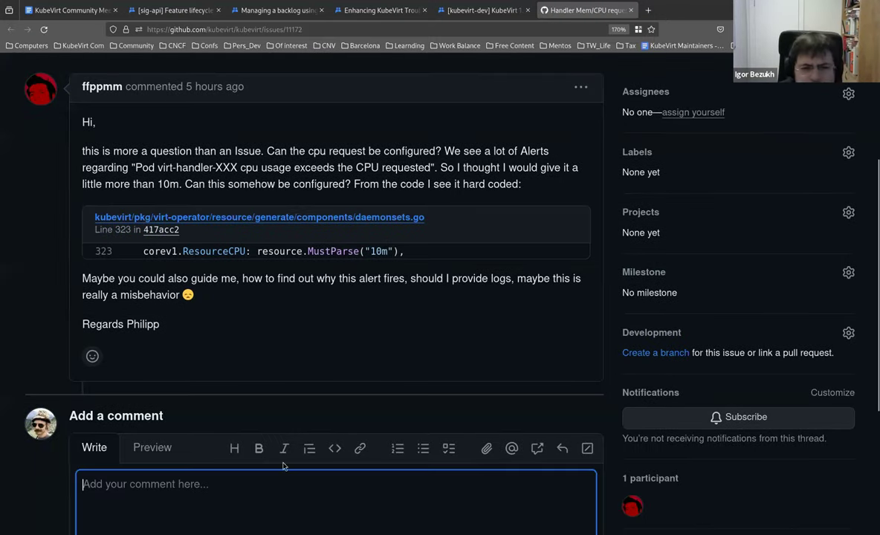
text(/cc @)
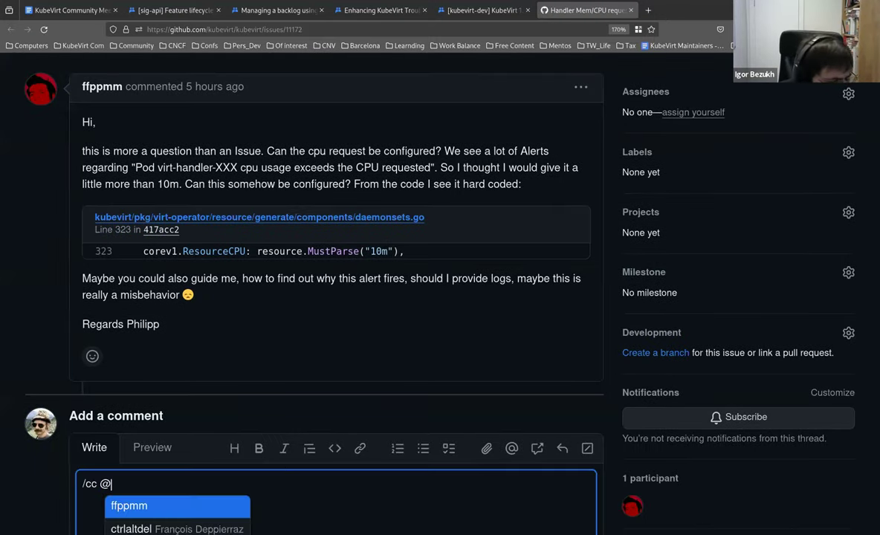
text(en)
key(Return)
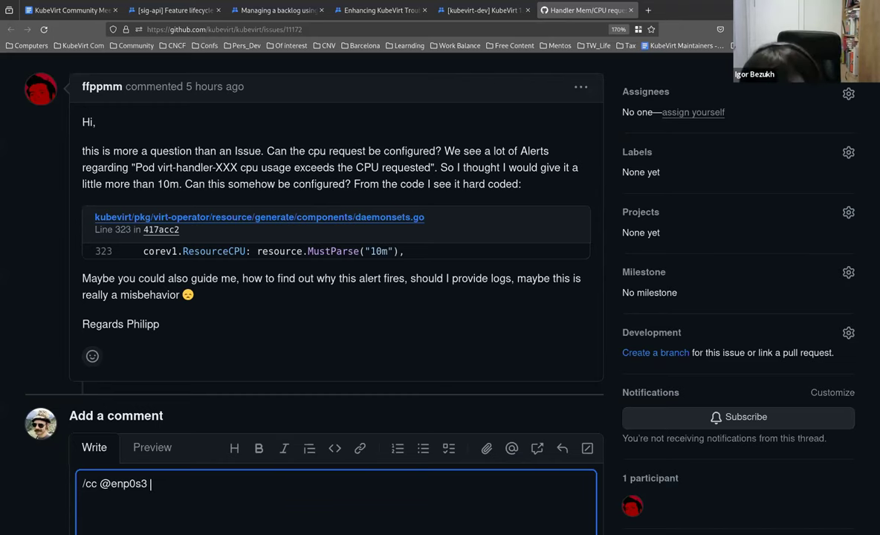
scroll(436, 231, down, 5)
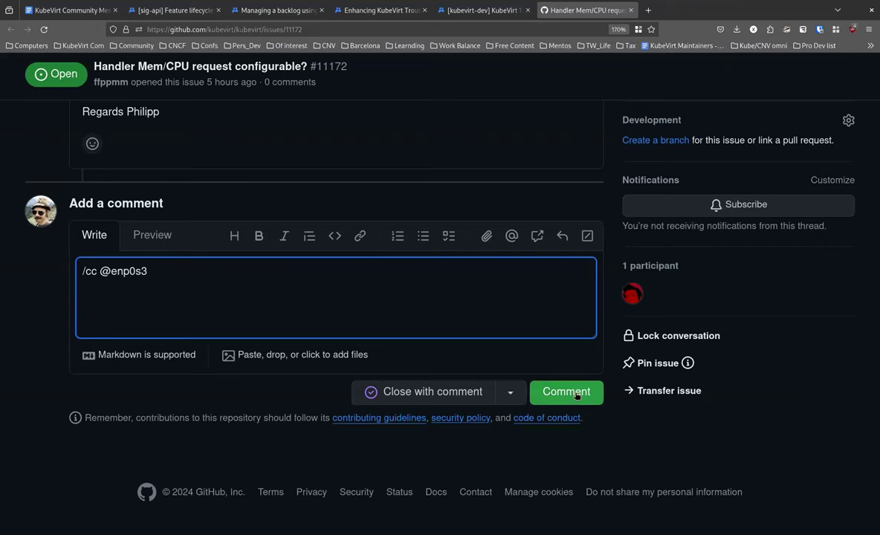
click(577, 396)
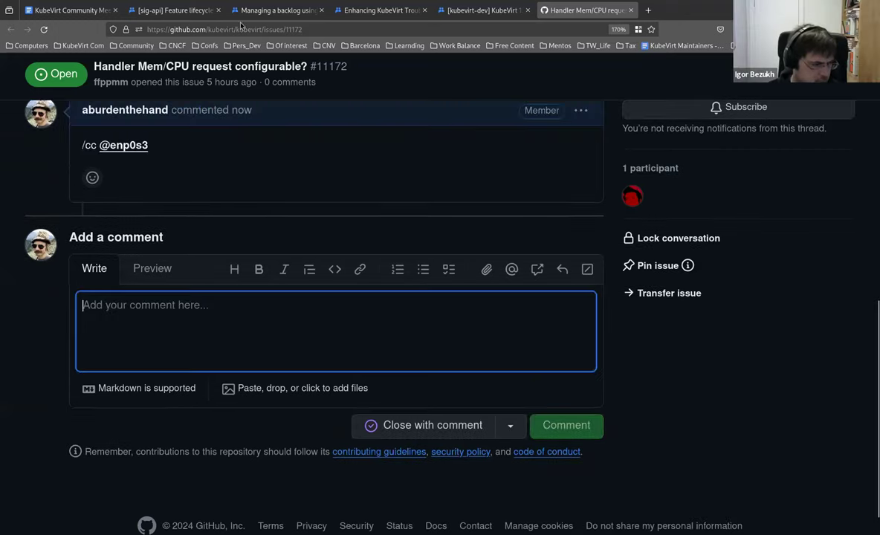
Step: Return to the minutes and open the "Optimize IsKubeVirtServiceAccount()" issue, #11177, from the Bug scrub list
click(67, 12)
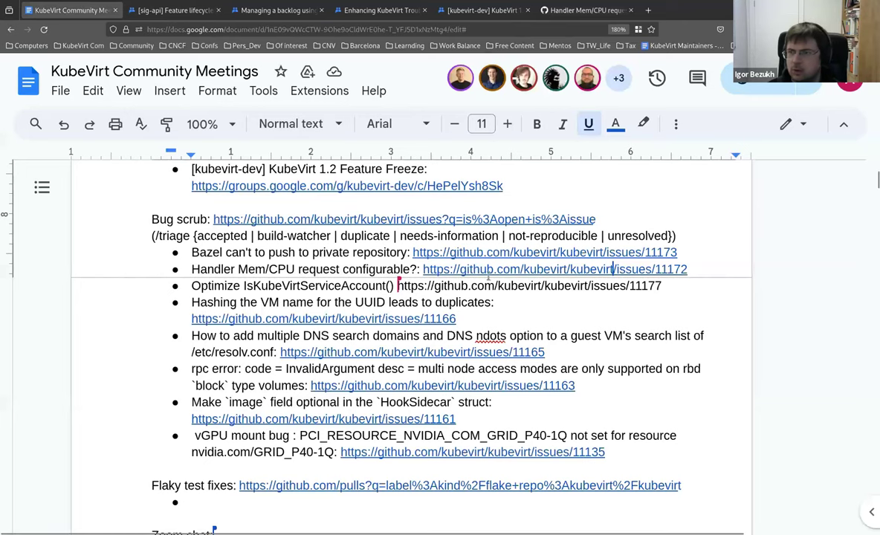
click(667, 286)
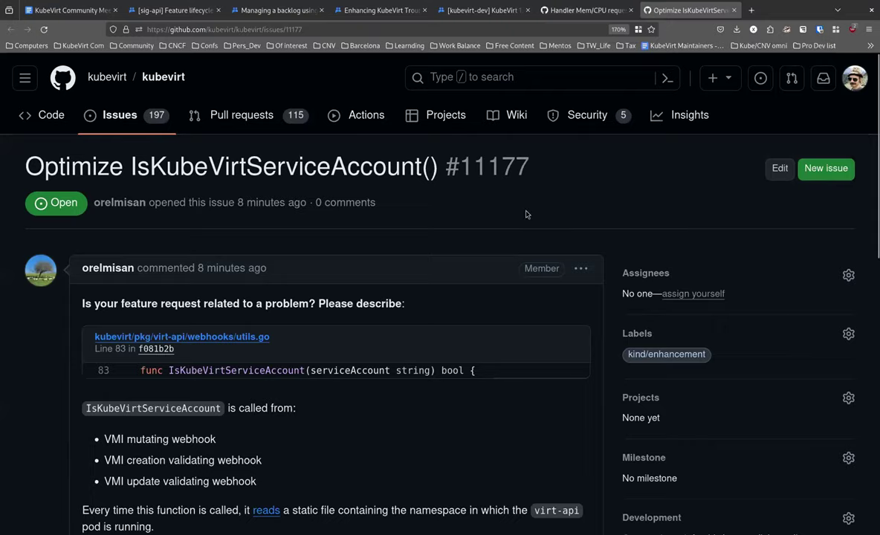
Step: Read the description of the "Optimize IsKubeVirtServiceAccount()" issue, #11177, including the proposed solution and where the function is called
scroll(547, 200, down, 1)
scroll(547, 204, down, 5)
scroll(550, 212, up, 3)
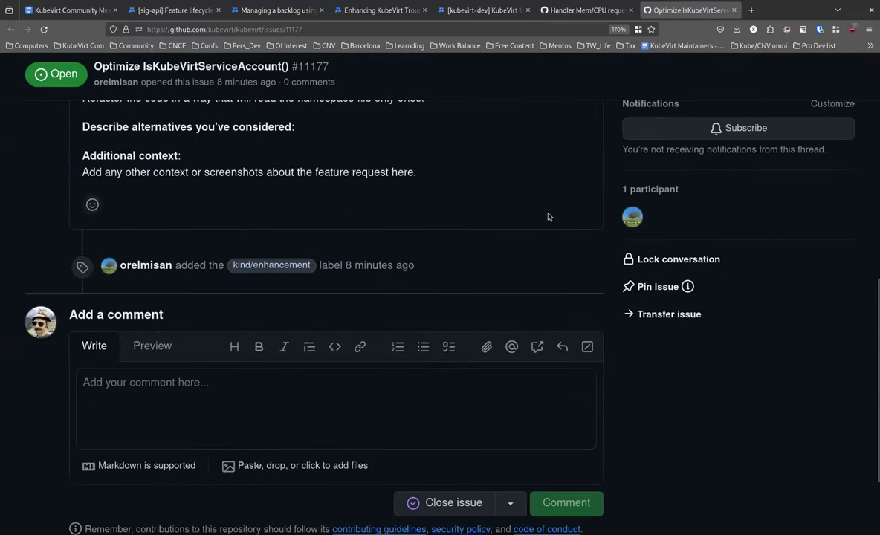
scroll(550, 357, up, 4)
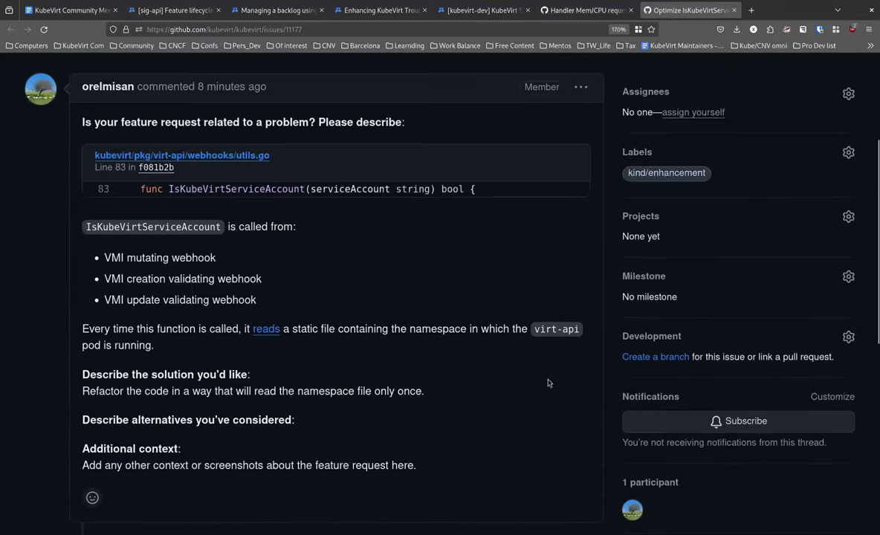
scroll(520, 286, down, 3)
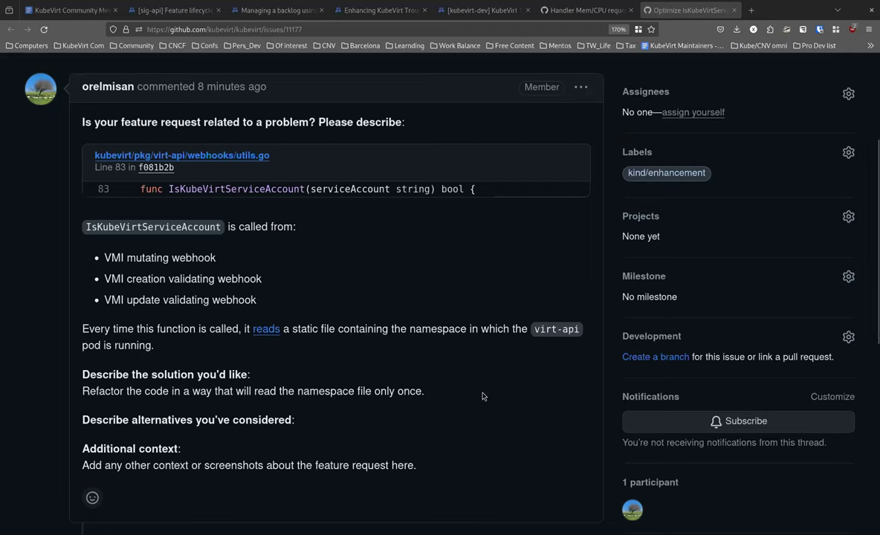
scroll(487, 391, up, 2)
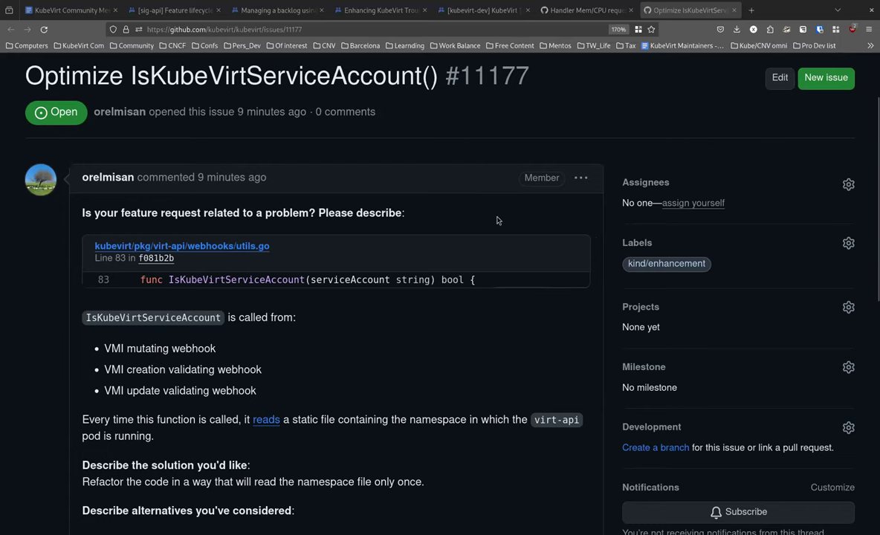
scroll(377, 294, down, 5)
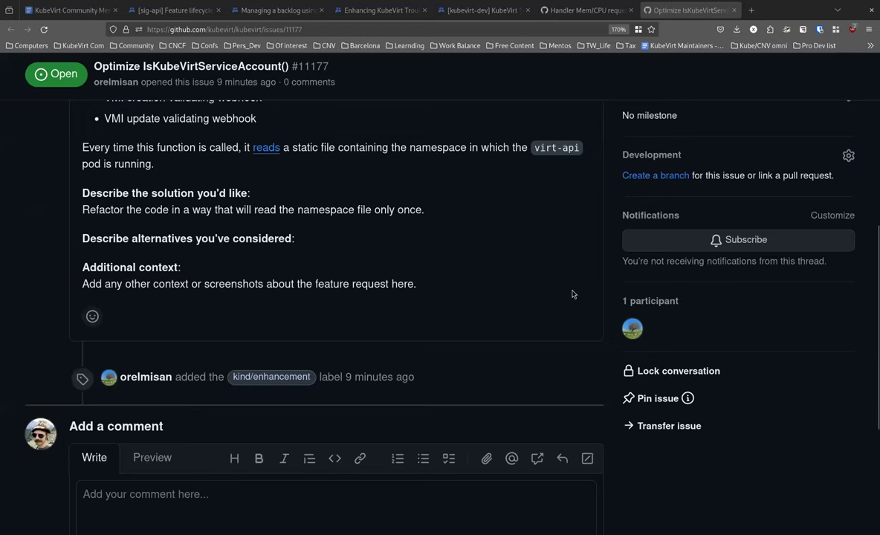
scroll(573, 294, up, 2)
scroll(571, 309, up, 2)
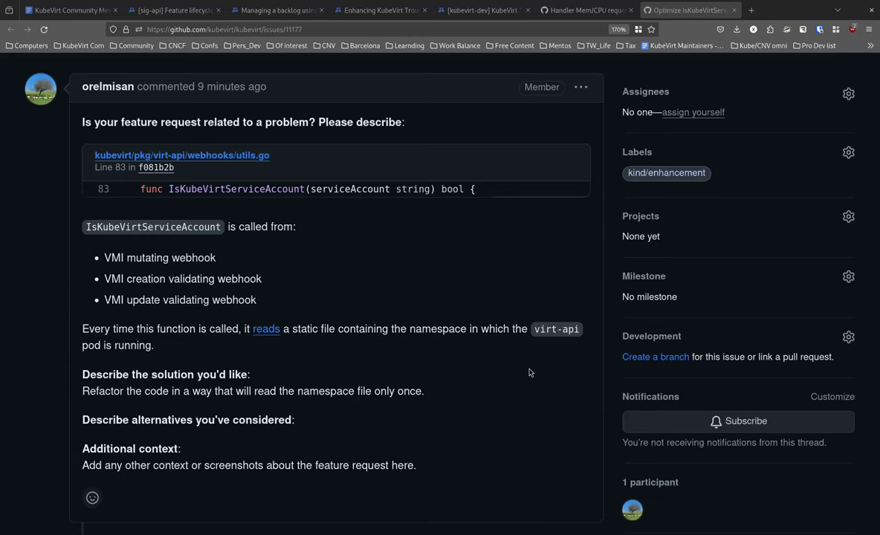
scroll(495, 338, up, 5)
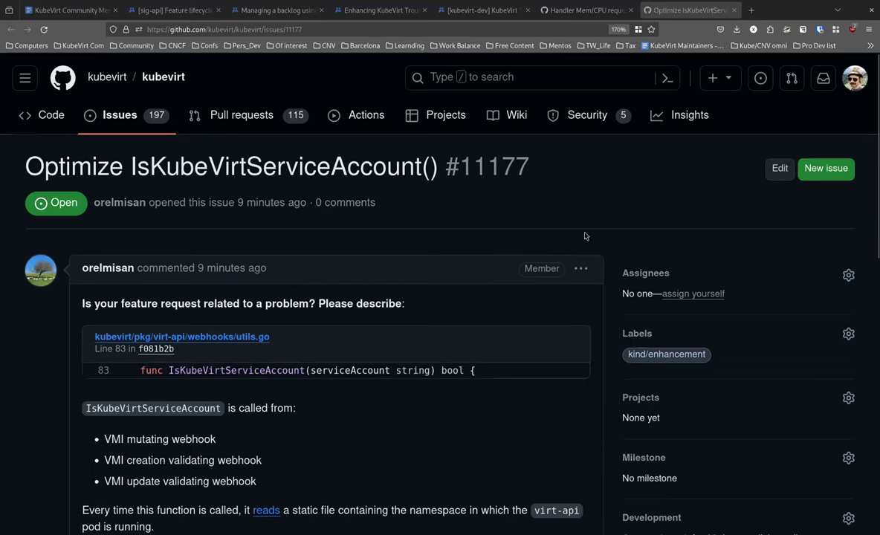
Step: Apply the good-first-issue label to issue #11177
scroll(550, 282, down, 2)
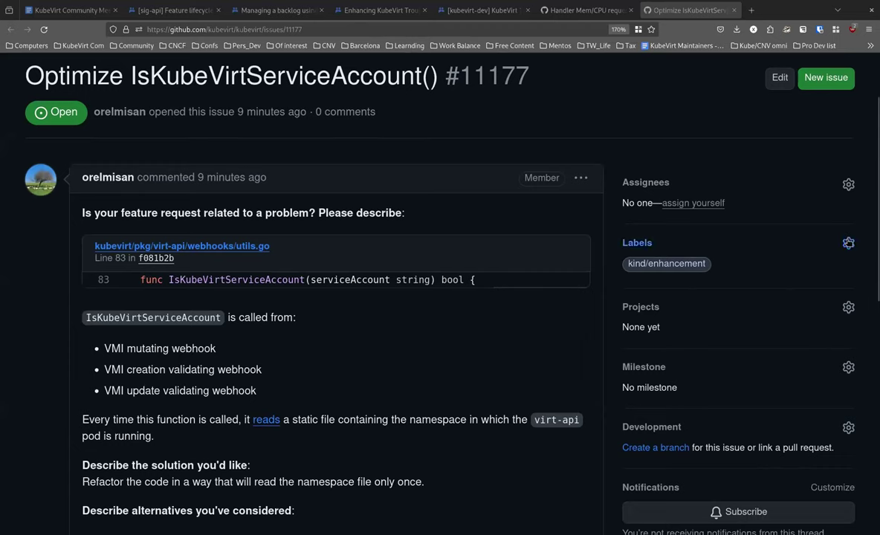
click(848, 243)
text(googd)
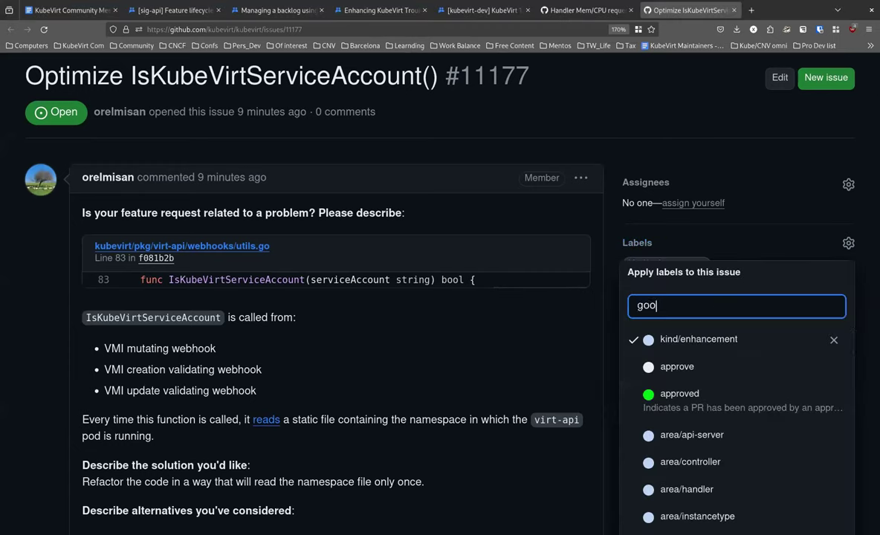
key(BackSpace)
key(BackSpace)
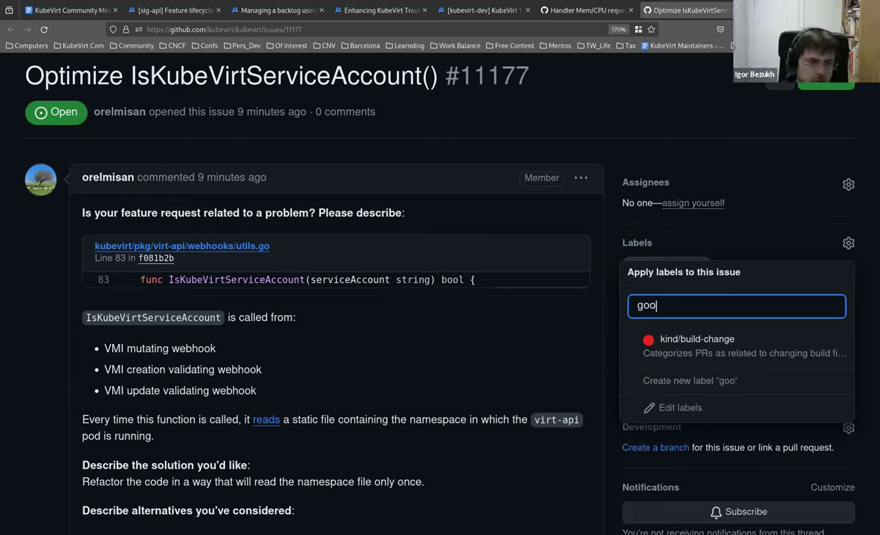
text(d-)
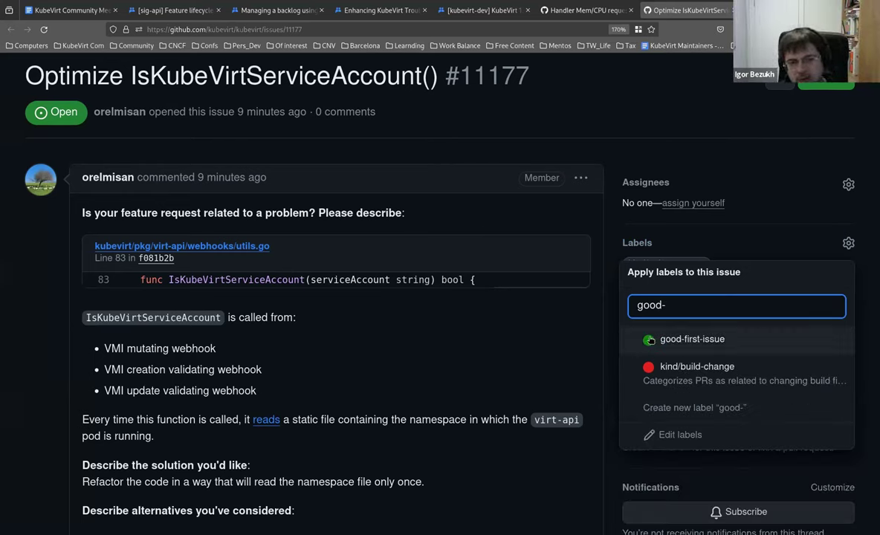
click(703, 344)
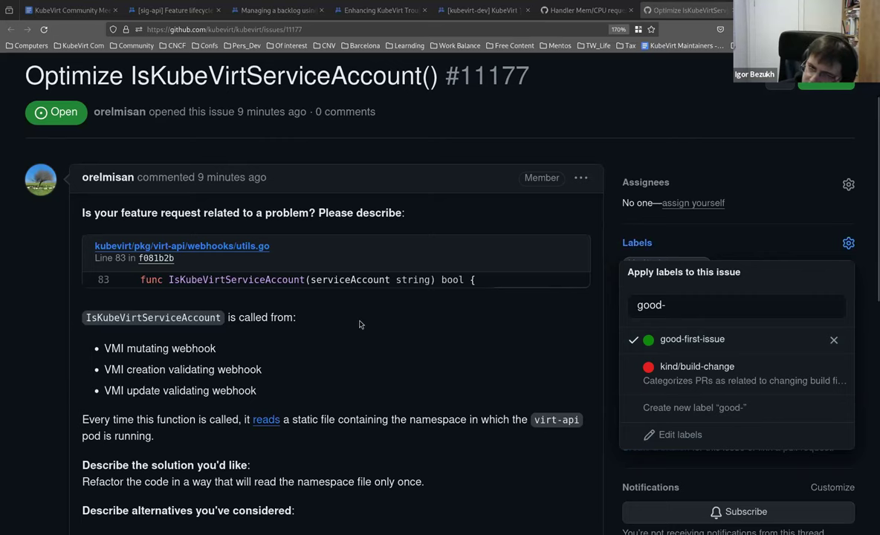
click(335, 301)
Step: Look over the labelled issue #11177 and check which organization projects it could be added to
scroll(478, 259, down, 2)
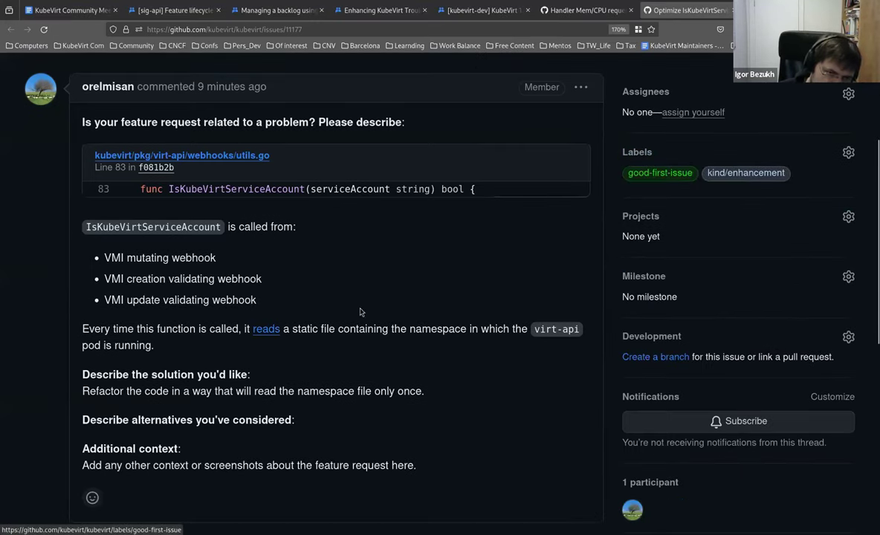
scroll(425, 284, down, 2)
scroll(423, 282, up, 2)
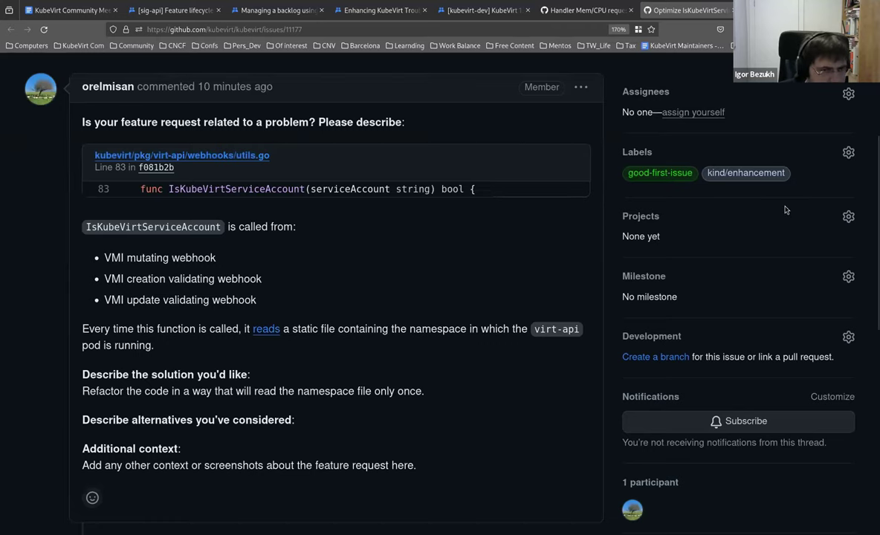
scroll(477, 314, up, 5)
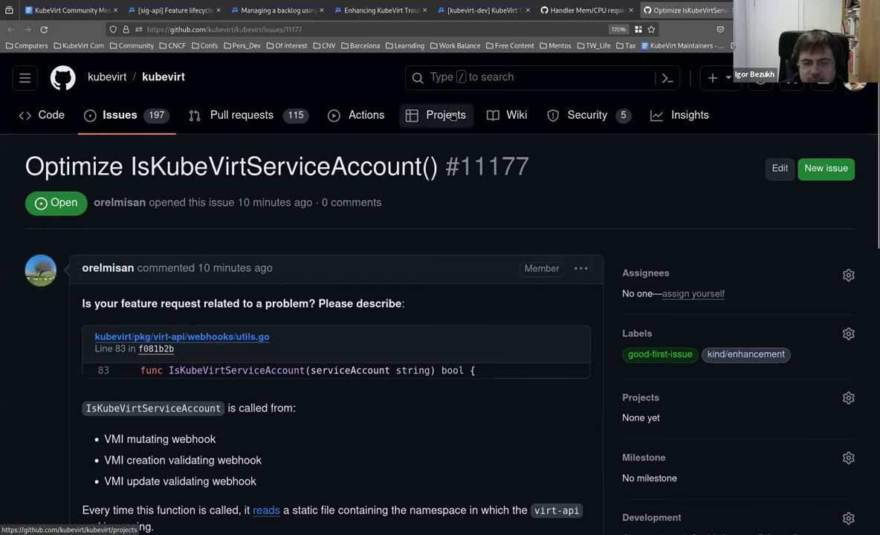
scroll(509, 297, down, 3)
scroll(476, 186, up, 3)
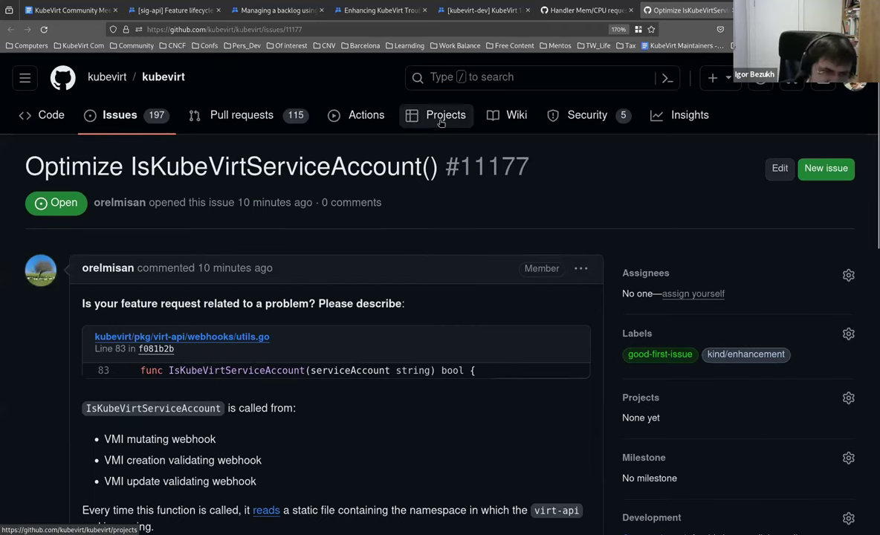
scroll(439, 367, down, 3)
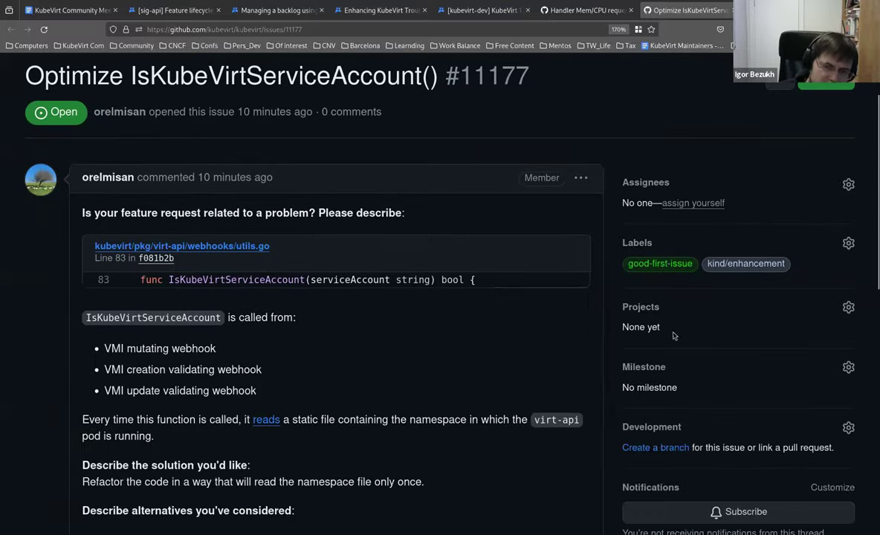
click(850, 307)
scroll(786, 460, down, 5)
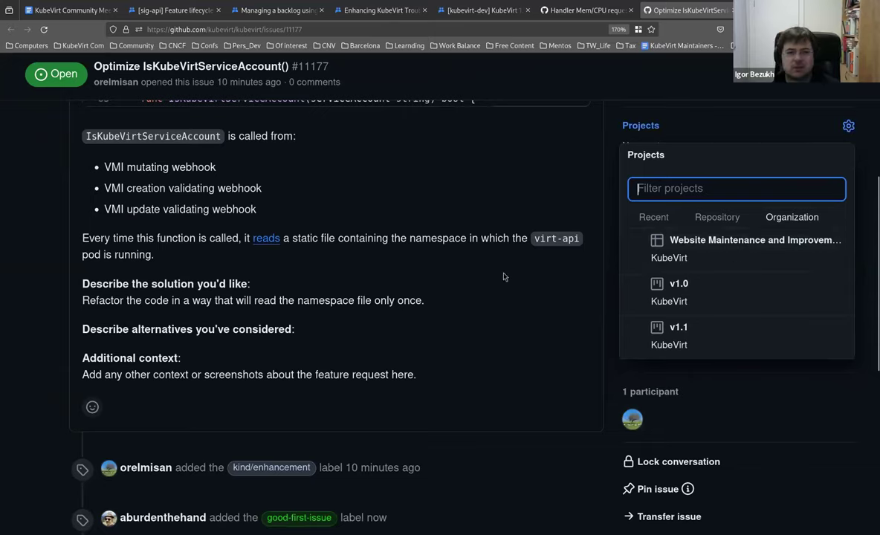
click(519, 352)
scroll(519, 352, up, 5)
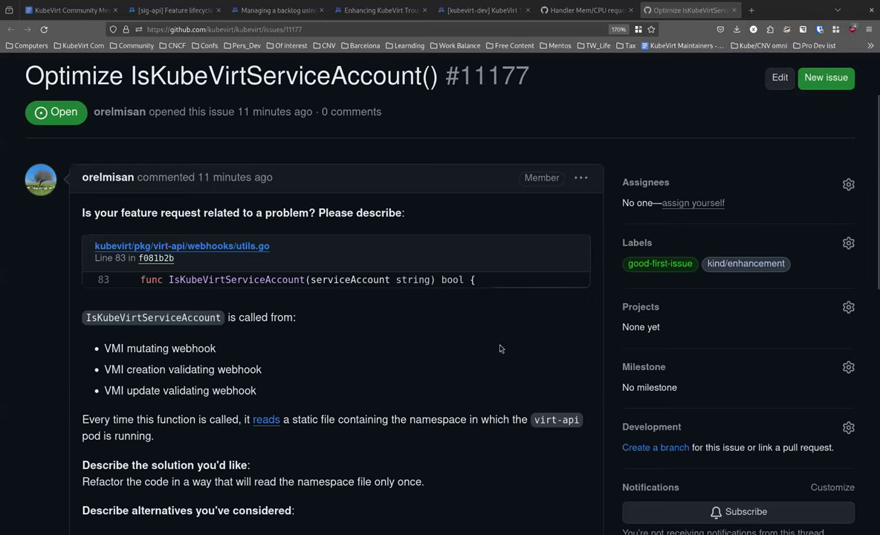
Step: Return to the minutes and open the "Hashing the VM name for the UUID leads to duplicates" issue, #11166, from the Bug scrub list
scroll(514, 369, up, 2)
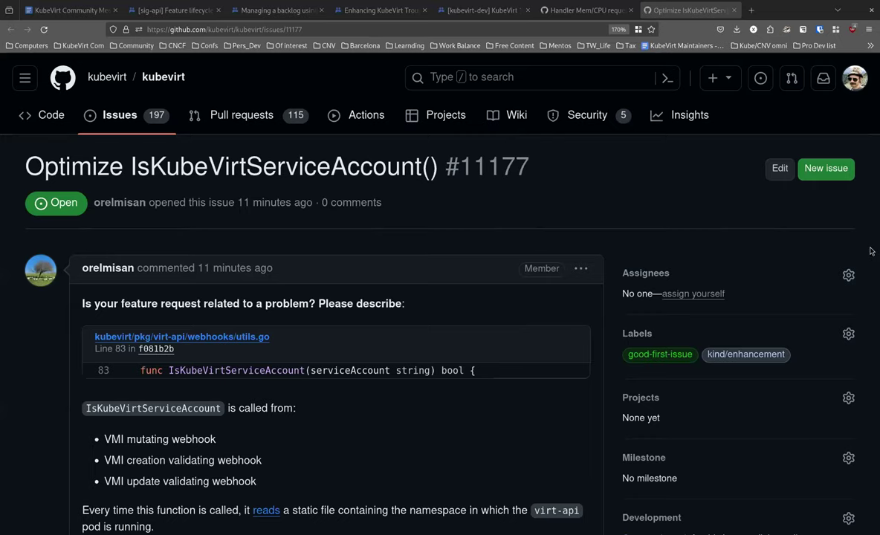
scroll(573, 352, down, 5)
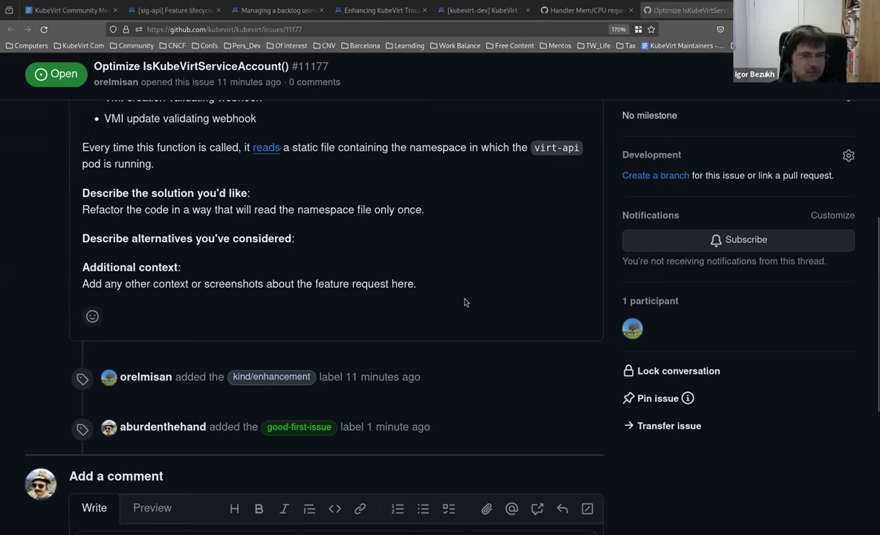
scroll(472, 355, up, 2)
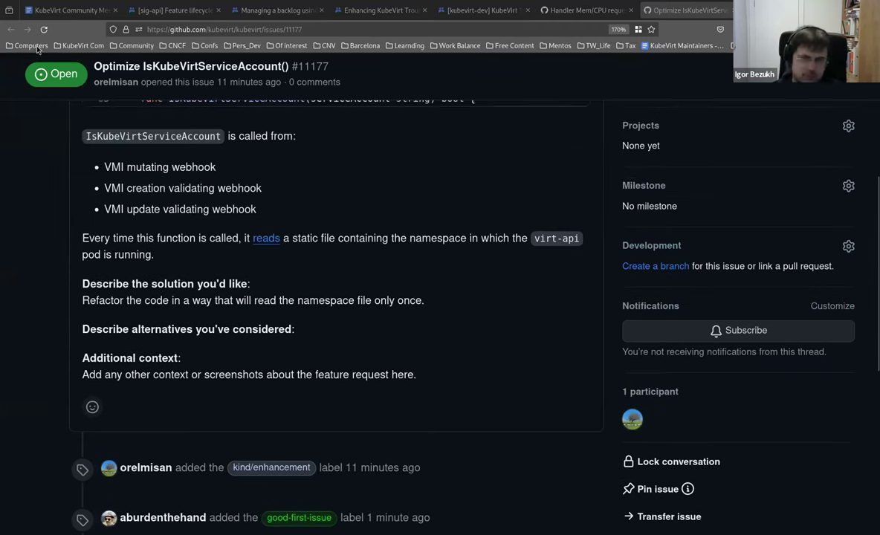
click(71, 10)
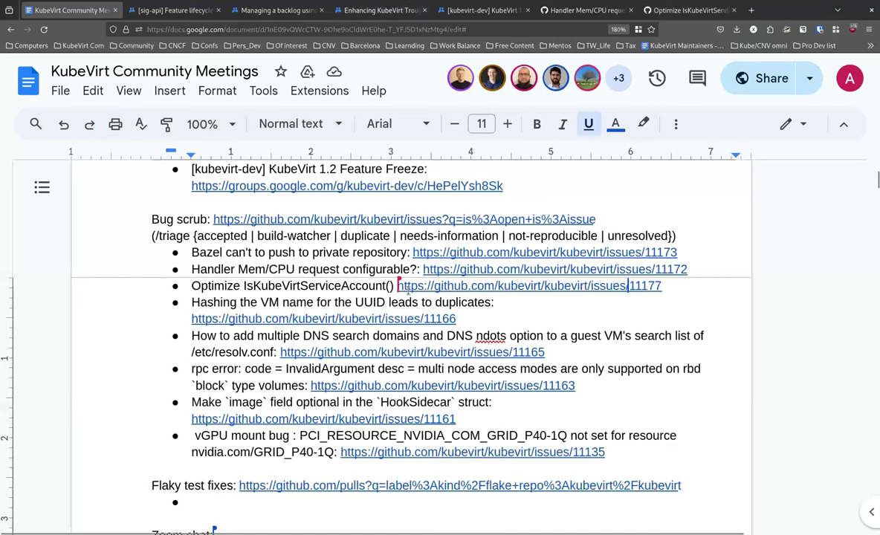
click(395, 318)
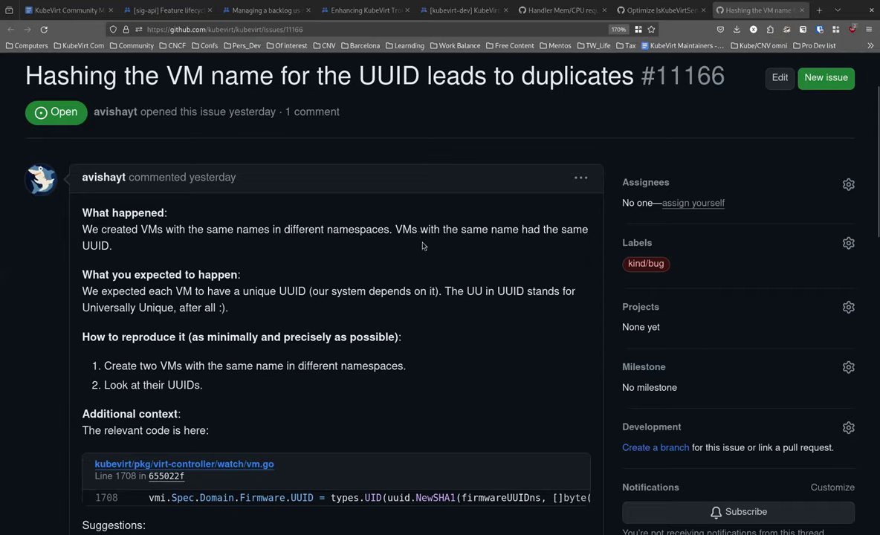
Step: Read the bug description, suggestions, environment details and existing comment on issue #11166
scroll(473, 253, down, 2)
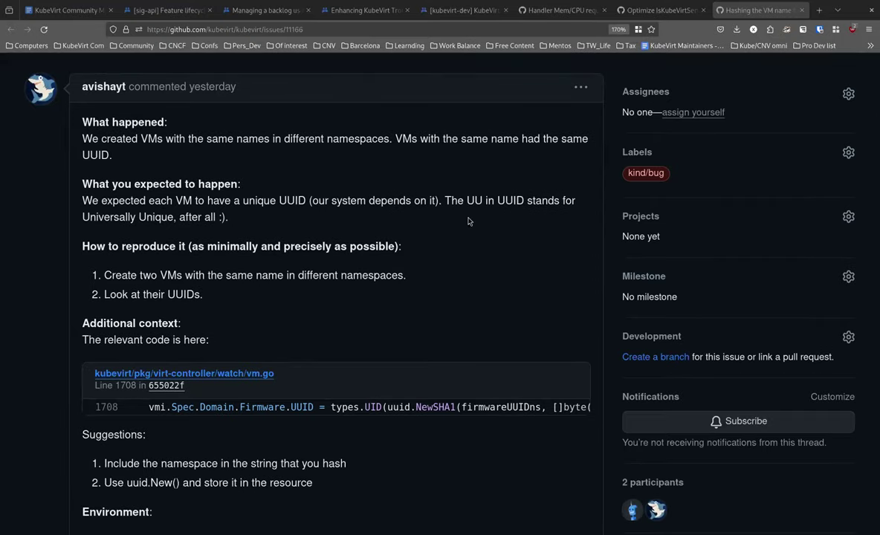
scroll(513, 245, down, 2)
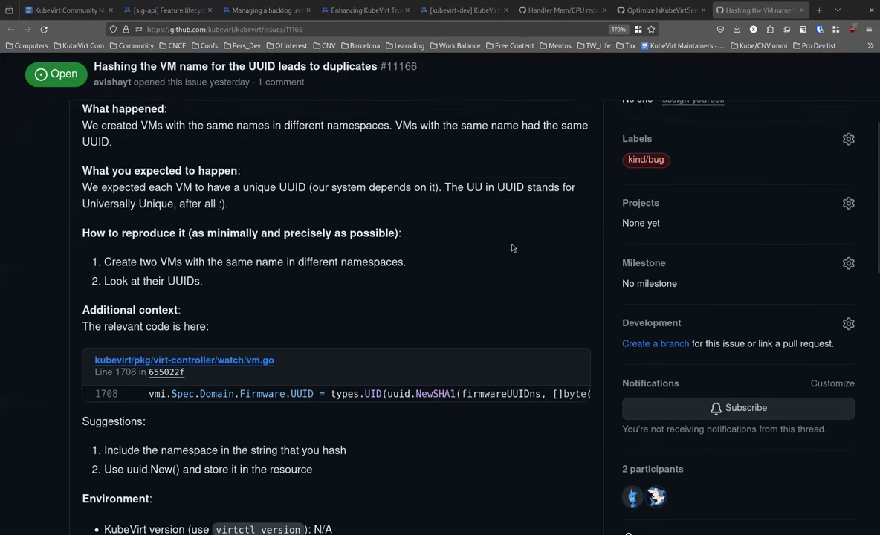
scroll(521, 208, up, 2)
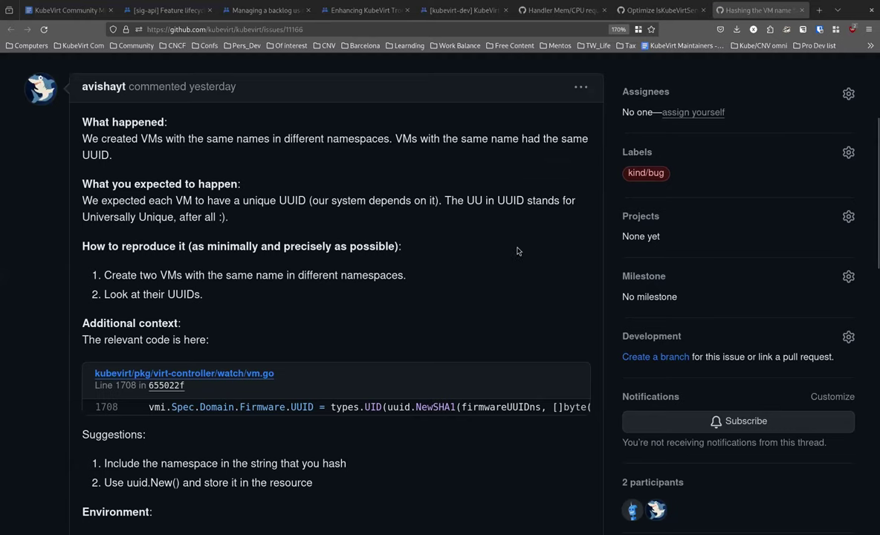
scroll(477, 227, down, 2)
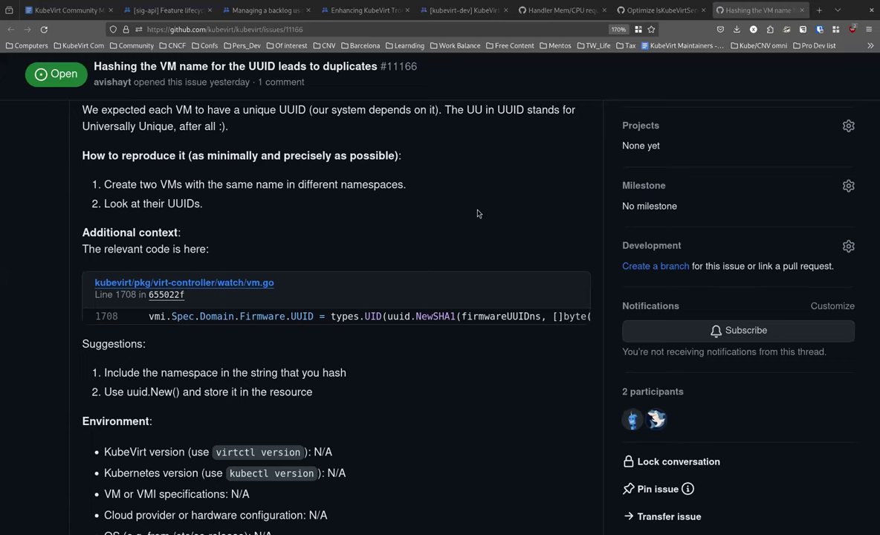
scroll(478, 213, down, 10)
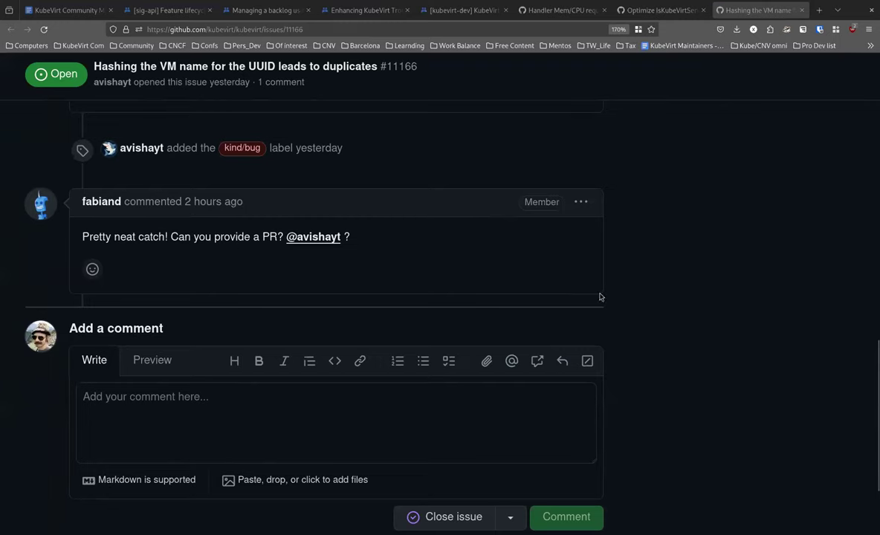
scroll(728, 310, up, 1)
scroll(728, 310, up, 4)
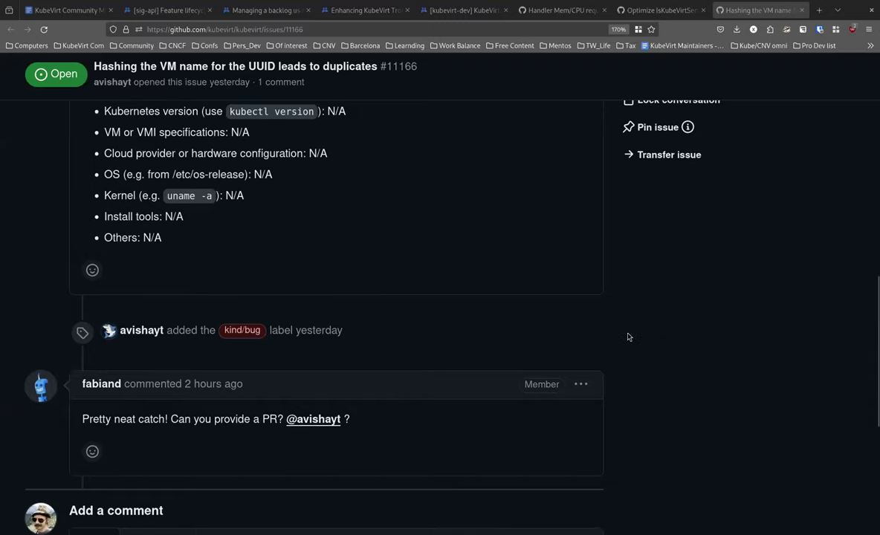
scroll(628, 337, up, 2)
scroll(627, 337, down, 1)
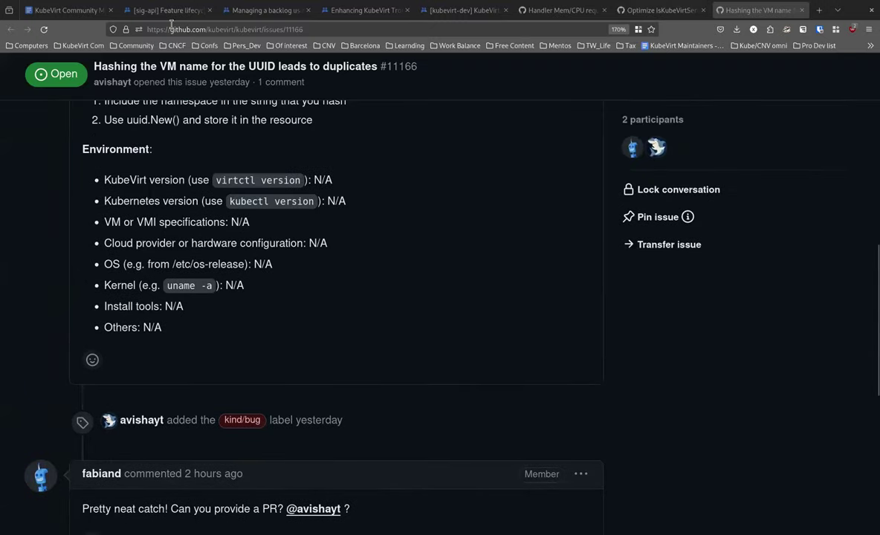
Step: Return to the minutes, open issue #11165 about multiple DNS search domains from the Bug scrub list, and look over its description
click(57, 9)
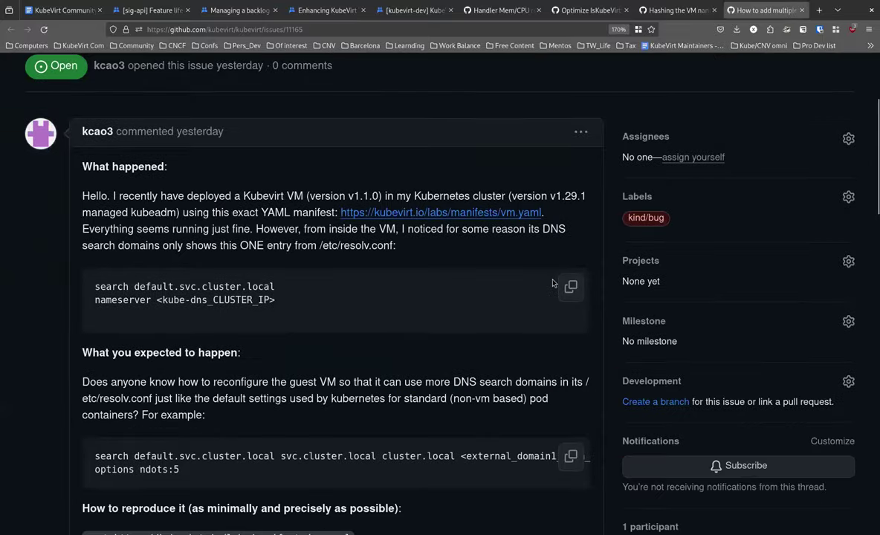
scroll(558, 287, down, 10)
scroll(646, 295, up, 3)
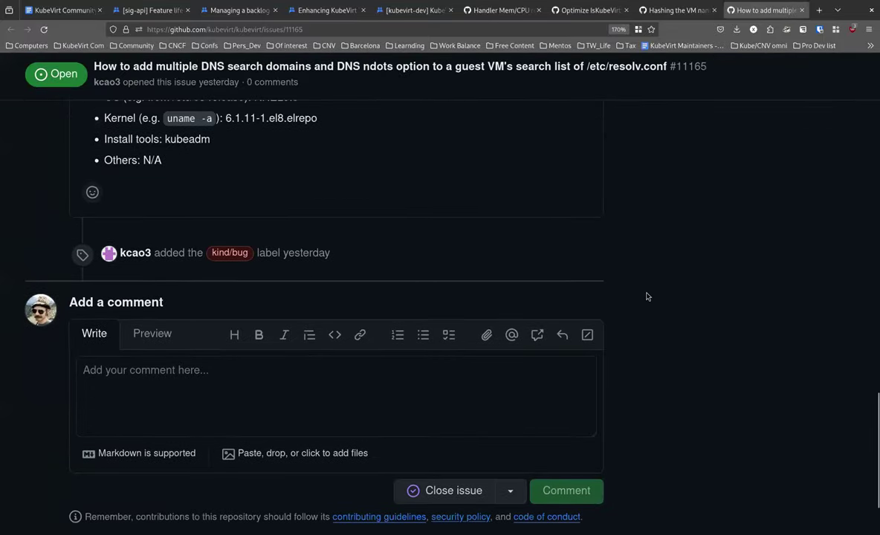
scroll(523, 336, up, 14)
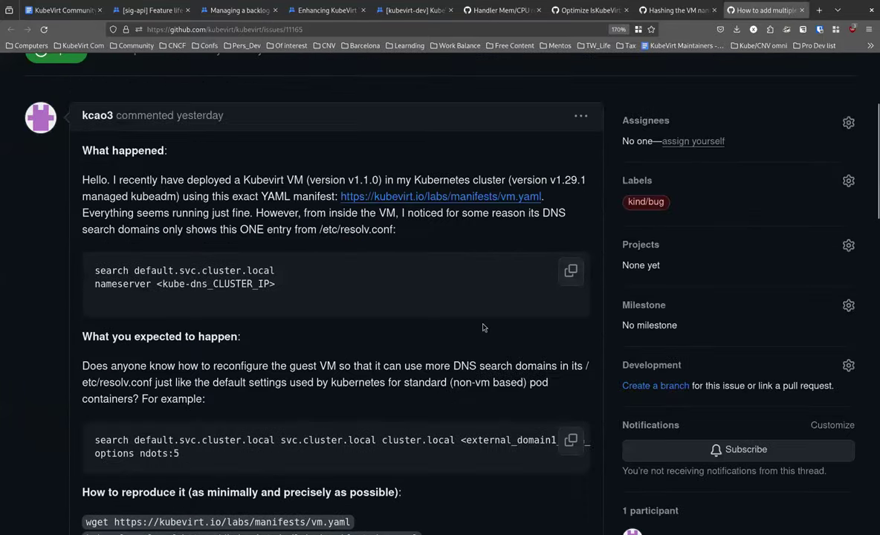
scroll(482, 327, up, 3)
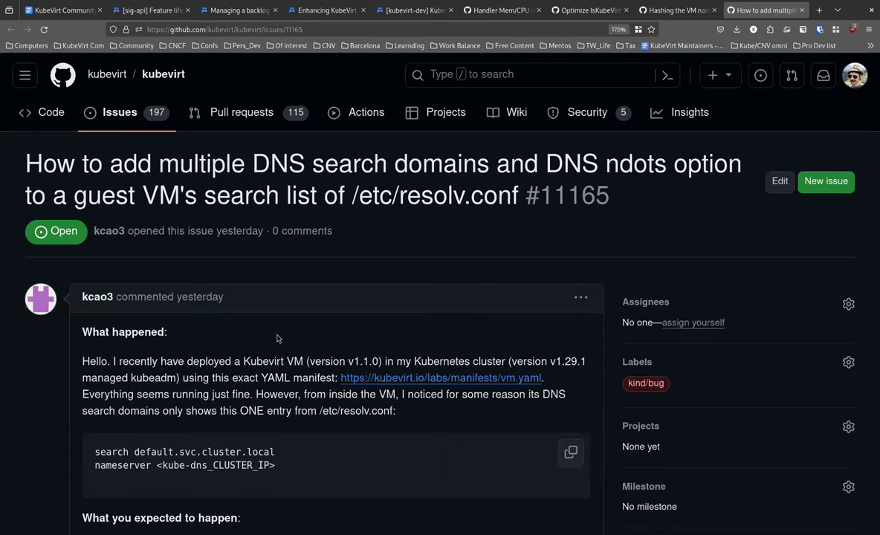
Step: Read the description of issue #11165, covering the DNS search domain problem, reproduction steps, attempted dnsConfig, virt-launcher log and environment details
scroll(277, 357, down, 3)
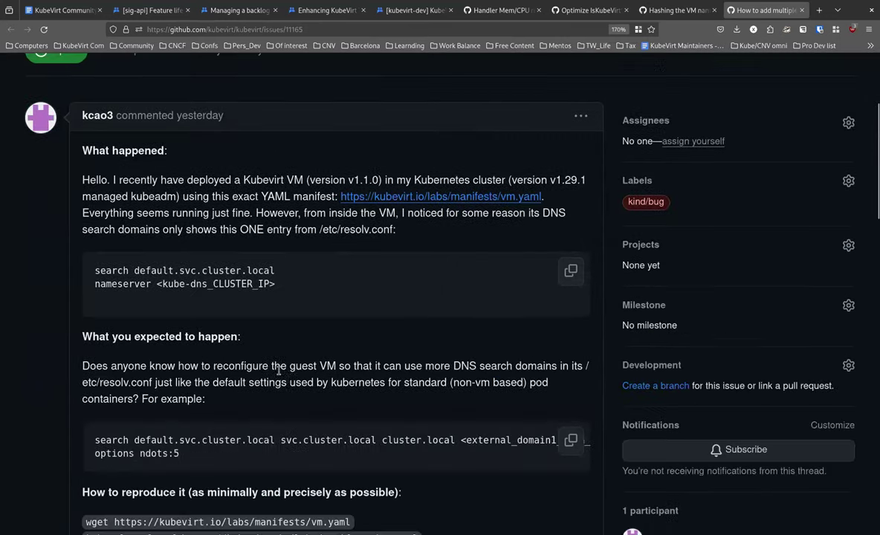
scroll(268, 350, down, 1)
scroll(446, 400, up, 2)
scroll(454, 366, down, 2)
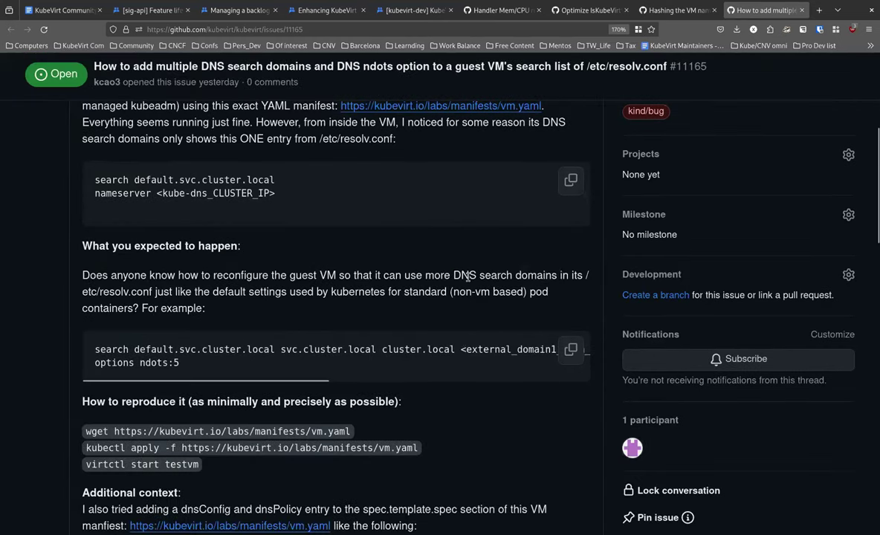
scroll(469, 282, down, 1)
scroll(469, 282, down, 1)
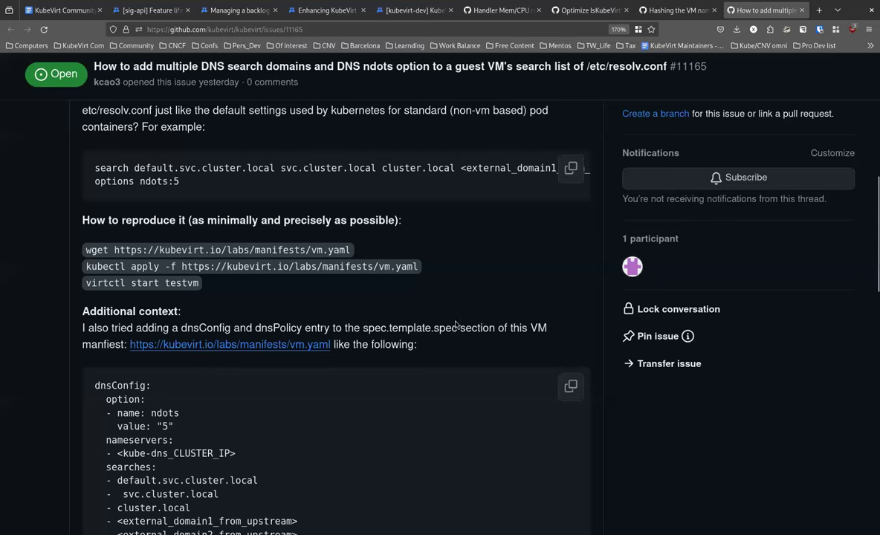
scroll(469, 306, down, 5)
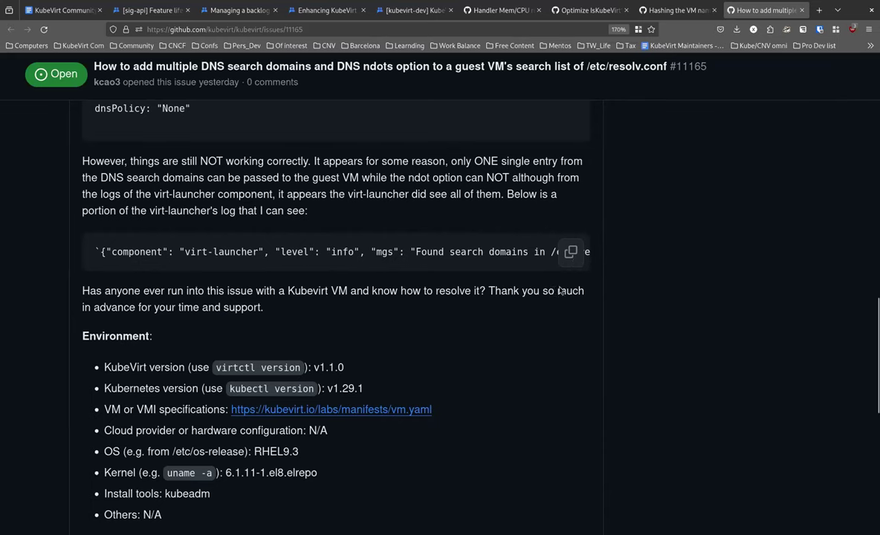
scroll(544, 290, down, 3)
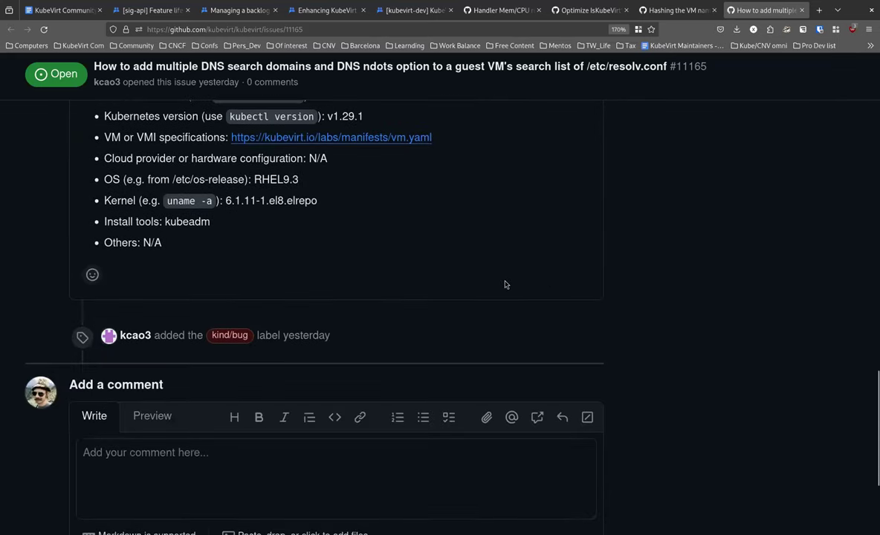
click(518, 451)
scroll(449, 289, up, 1)
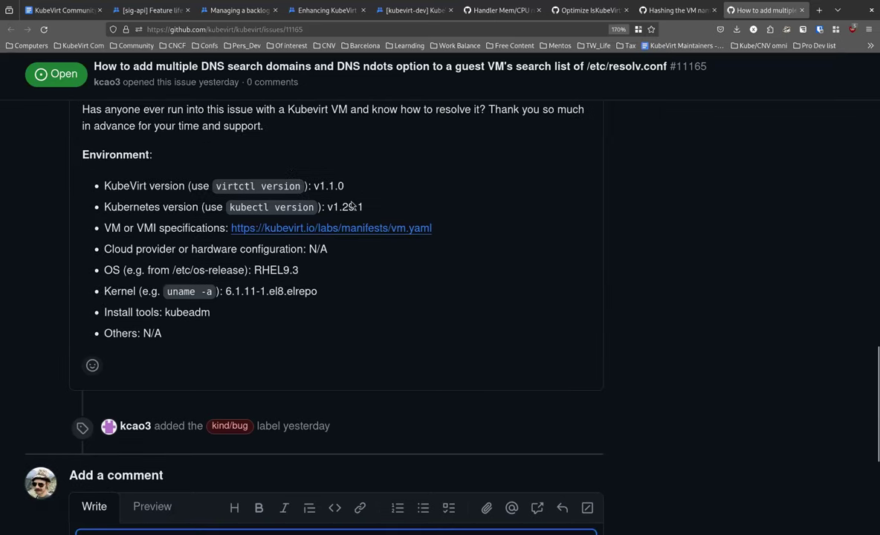
scroll(421, 212, up, 10)
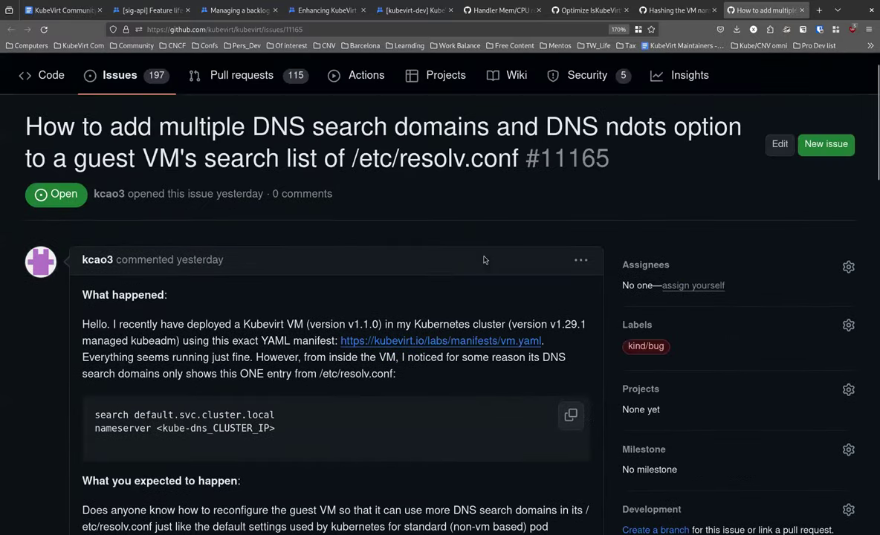
scroll(468, 245, down, 1)
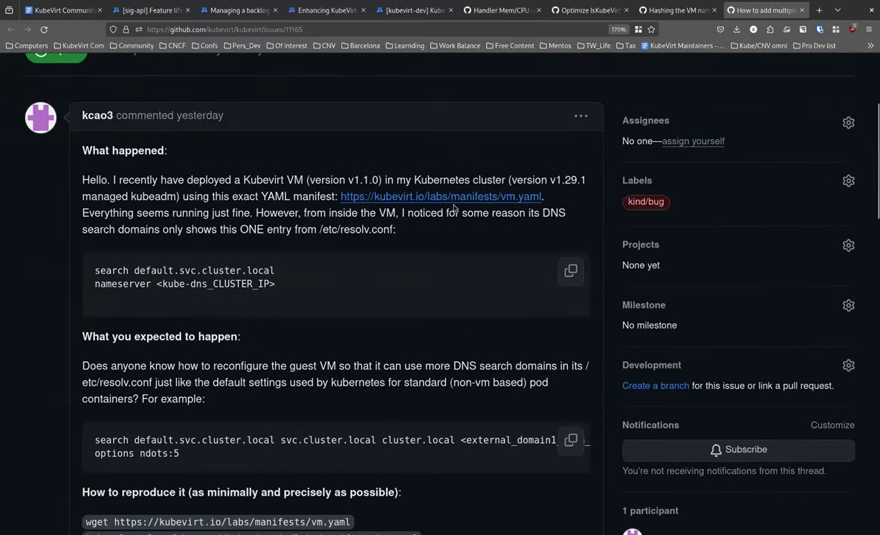
scroll(357, 242, down, 10)
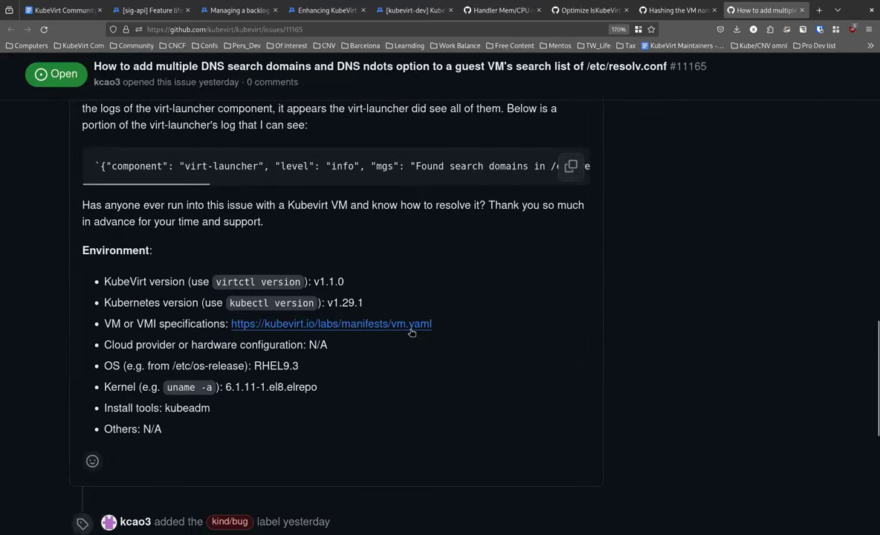
scroll(412, 332, down, 3)
click(526, 496)
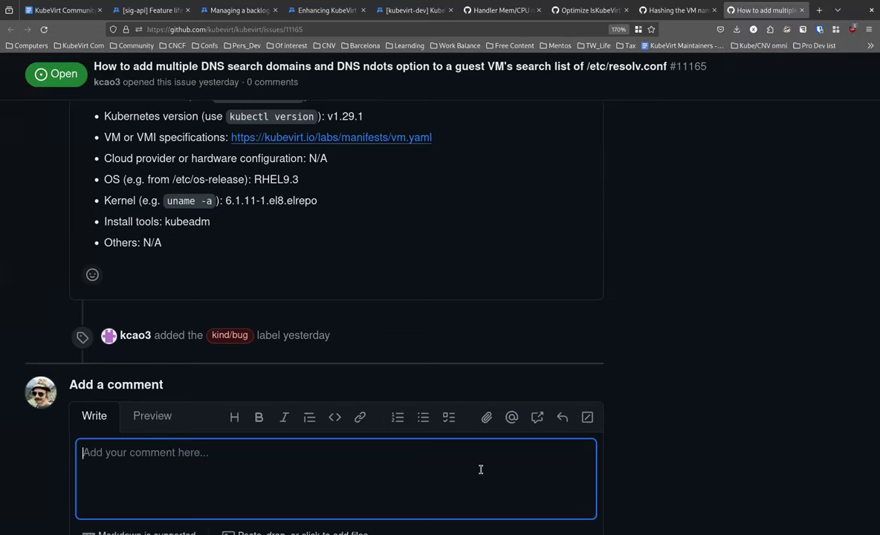
text(/)
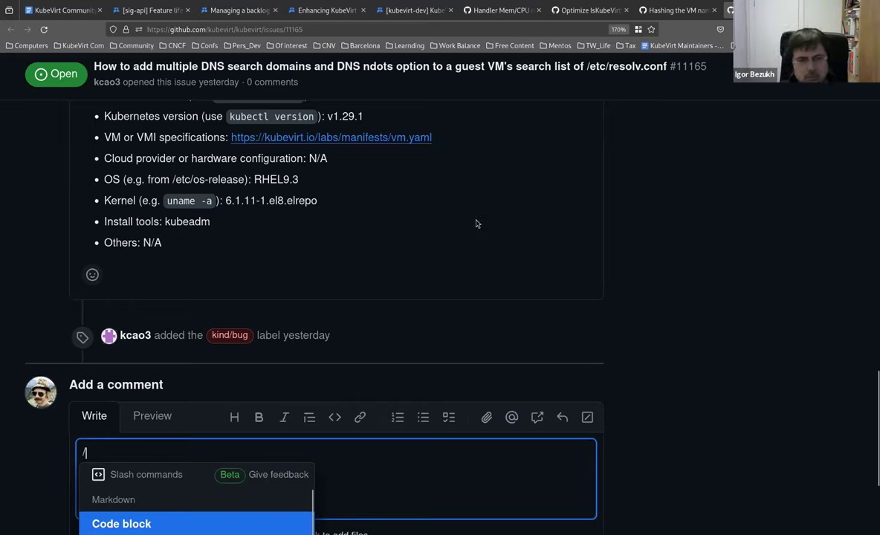
scroll(499, 370, down, 2)
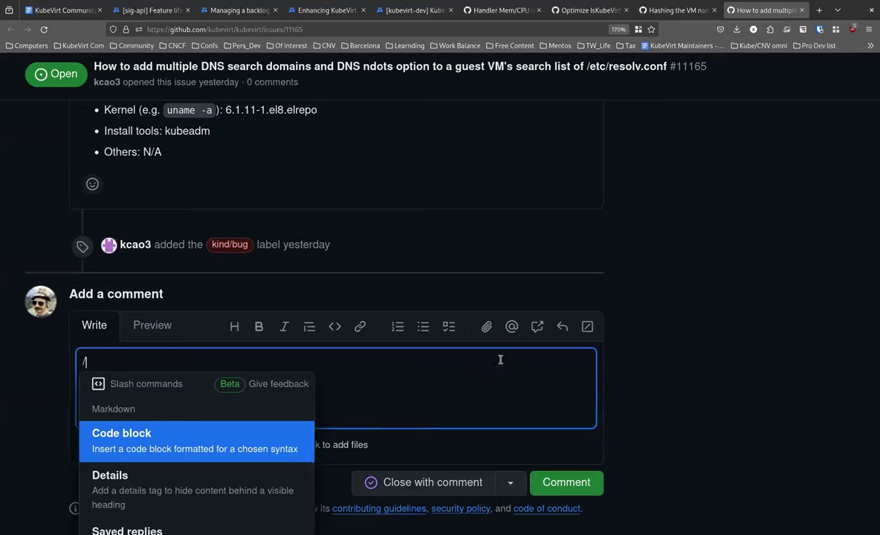
text(cc @)
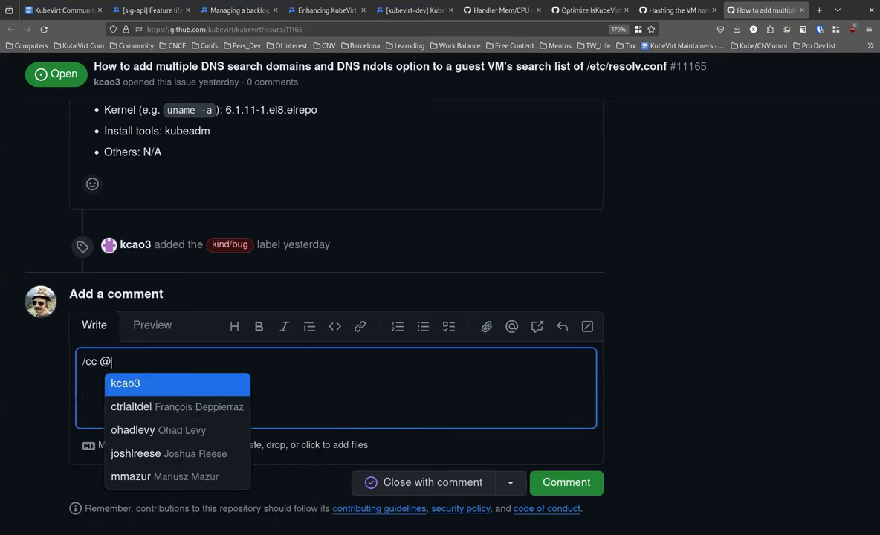
text(Alon)
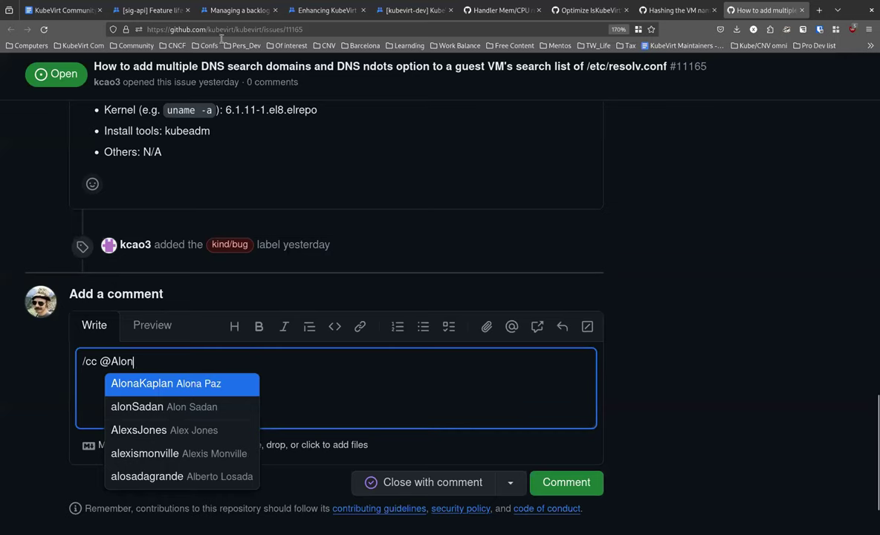
click(207, 381)
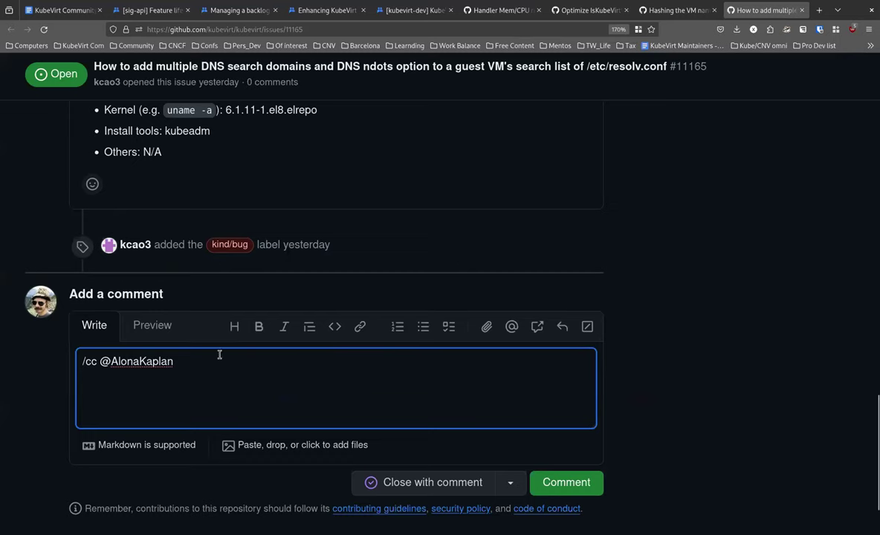
key(ctrl+a)
key(BackSpace)
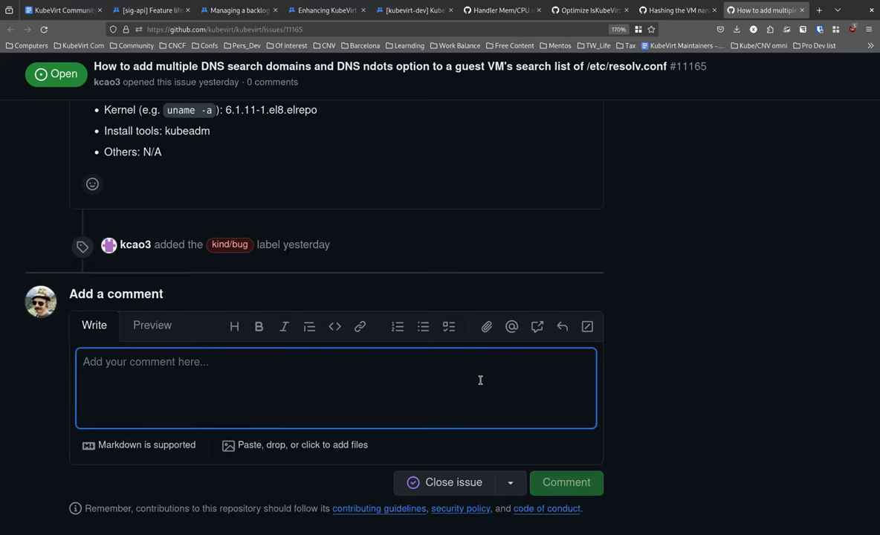
Step: Post a /cc comment on issue #11165 mentioning the relevant contributor's GitHub handle
text(/cc)
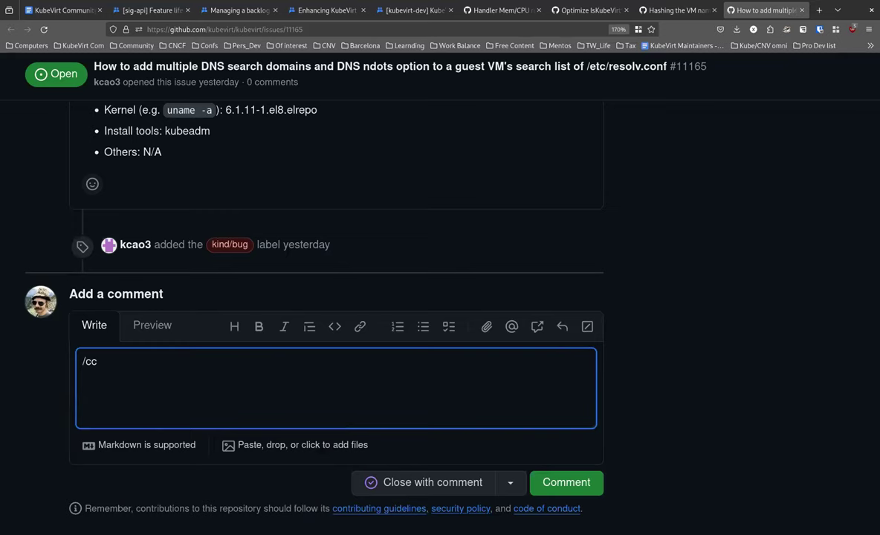
text( @ed)
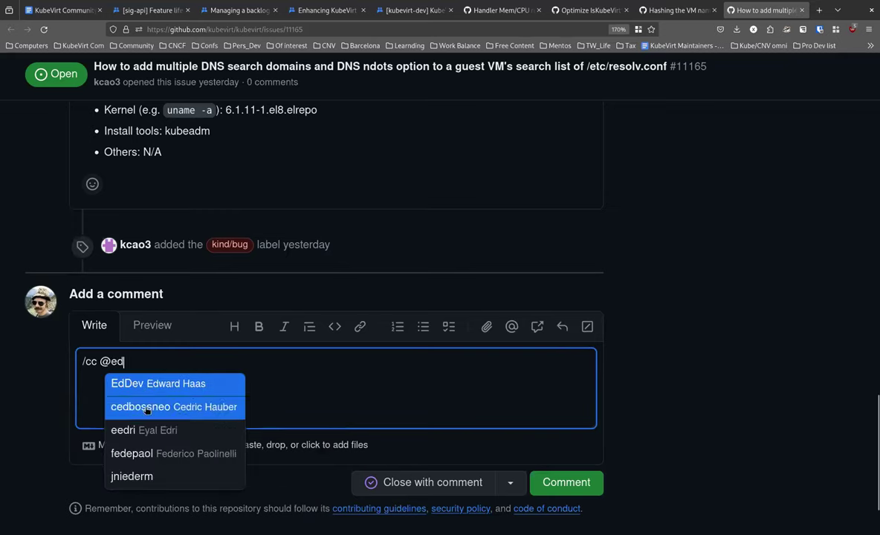
key(Return)
scroll(742, 362, up, 10)
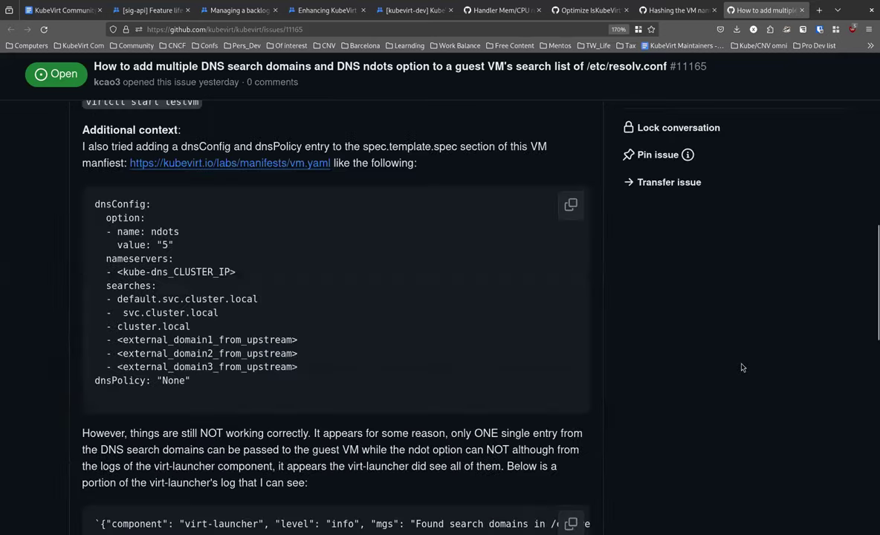
scroll(739, 354, up, 4)
scroll(725, 362, down, 15)
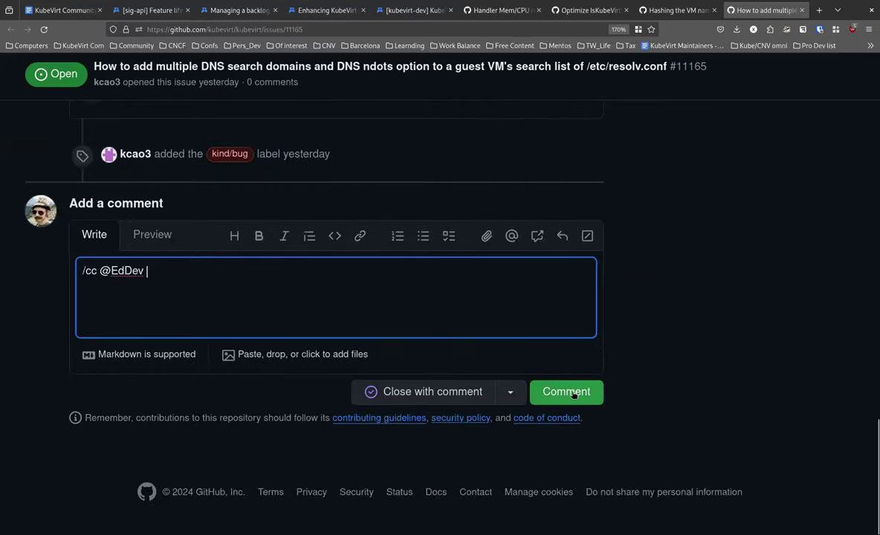
click(573, 395)
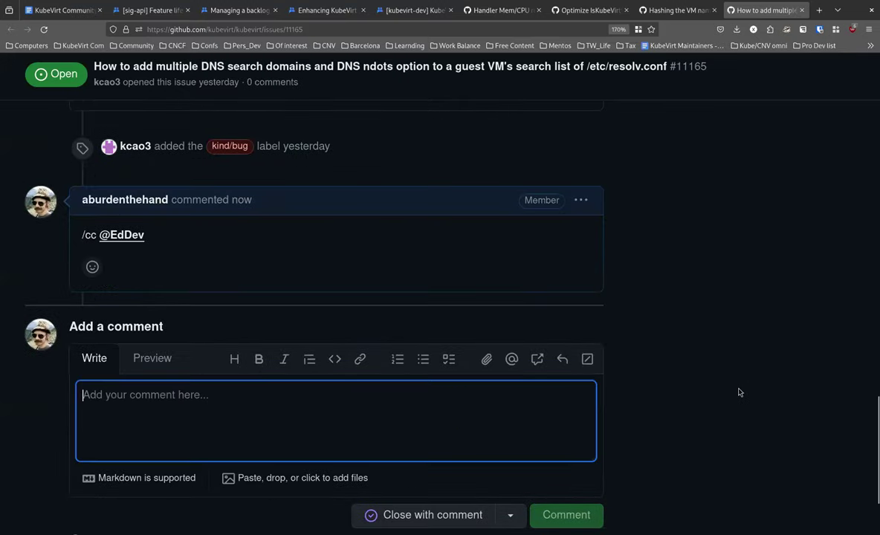
Step: Try to find a "sig-net" label to apply to issue #11165
scroll(739, 392, up, 15)
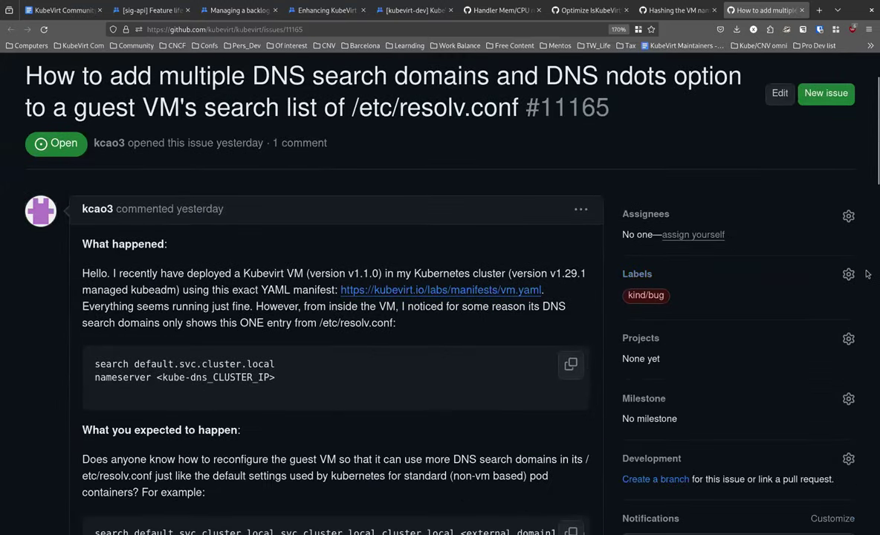
click(849, 274)
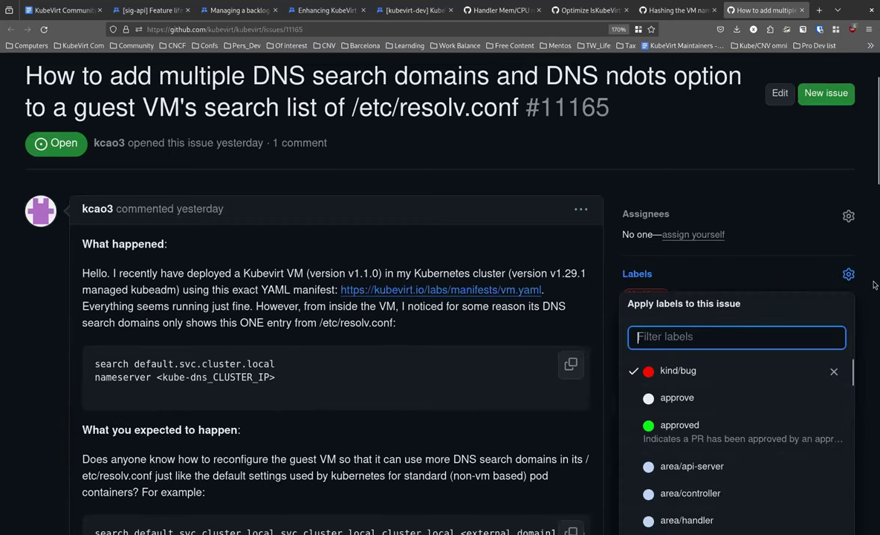
text(sig-net)
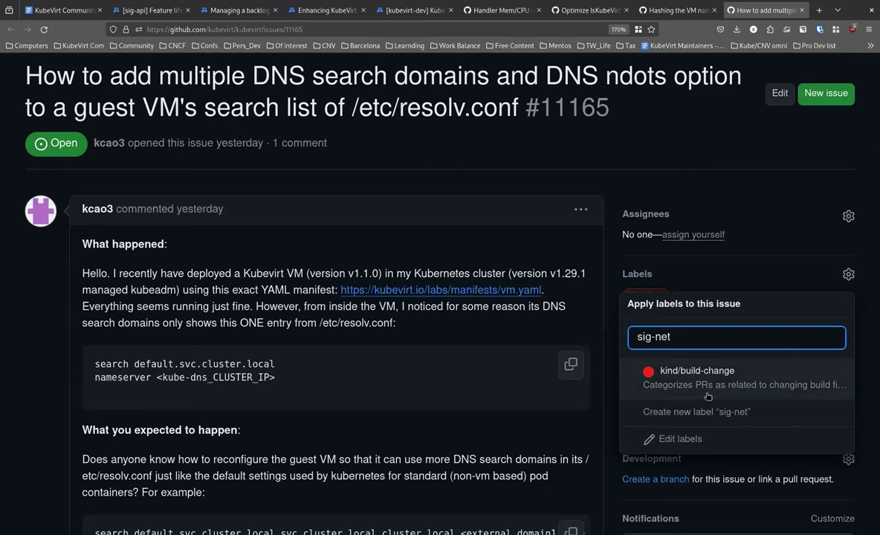
key(BackSpace)
key(BackSpace)
key(BackSpace)
key(BackSpace)
key(BackSpace)
key(BackSpace)
key(BackSpace)
click(508, 393)
Step: Post the comment "/sig network" on issue #11165 to assign it to the network SIG
scroll(508, 394, down, 15)
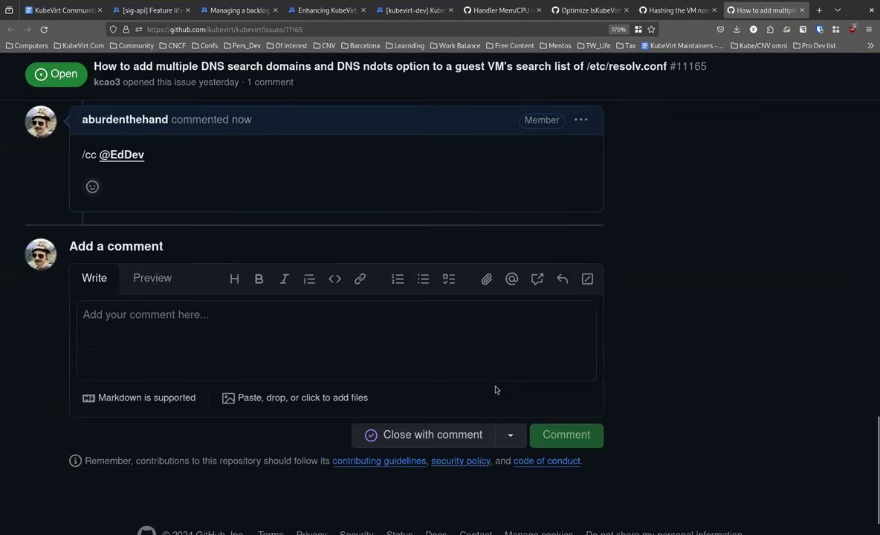
click(356, 334)
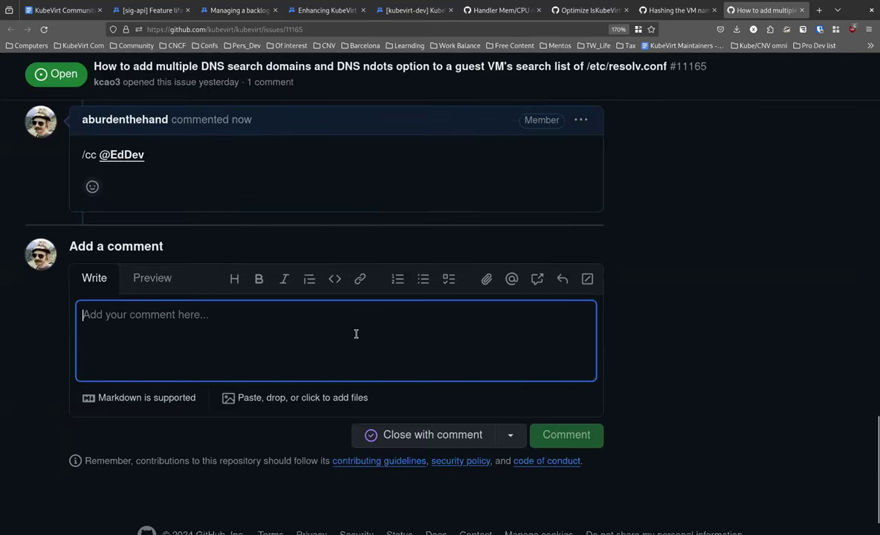
text(/sig)
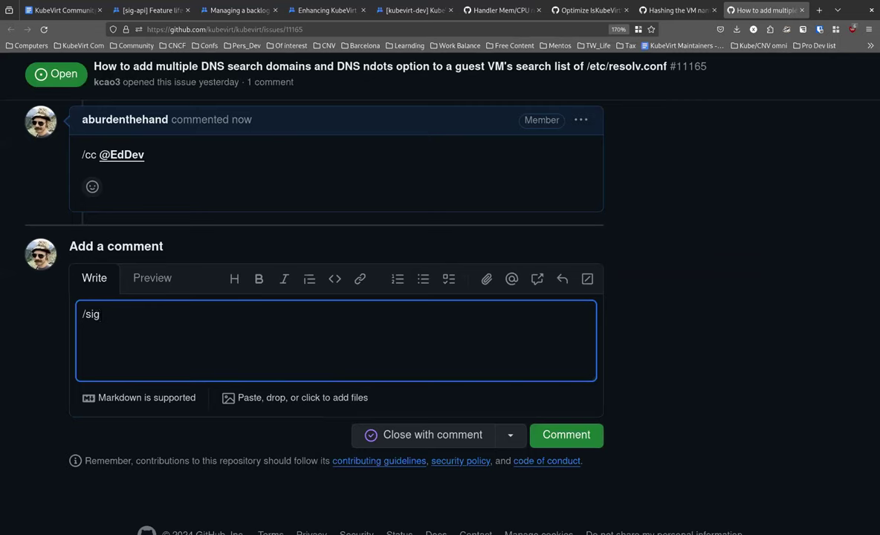
text( network)
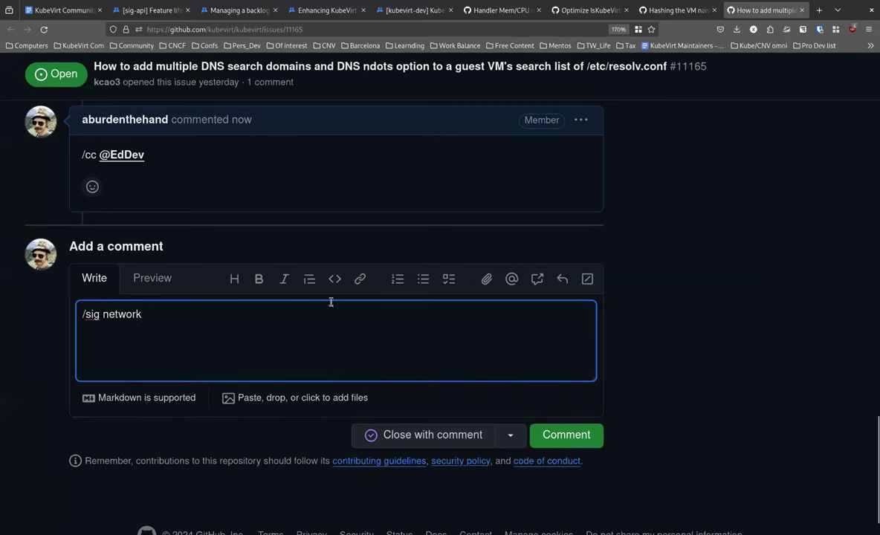
click(587, 431)
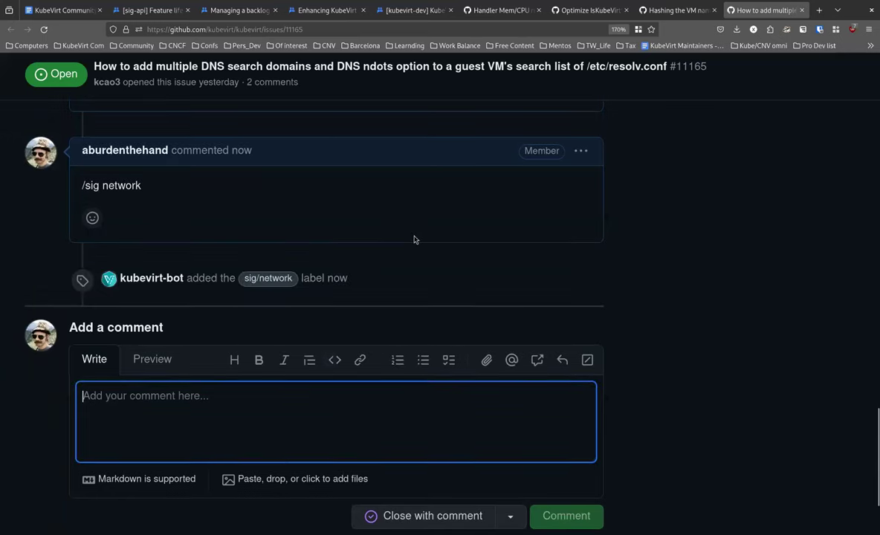
click(710, 281)
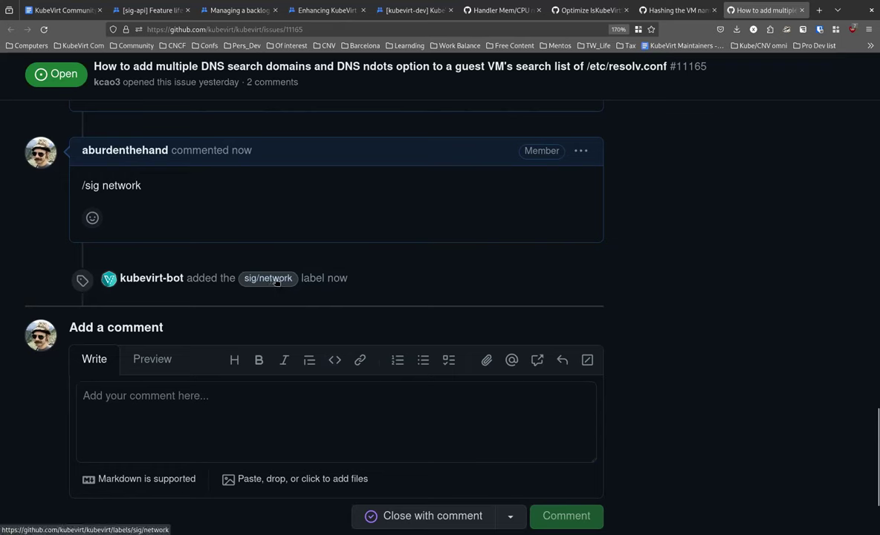
Step: Open issue #11163 from the meeting minutes and read its image upload command, provisioning error, PVC details and the author's follow-up comment
click(60, 14)
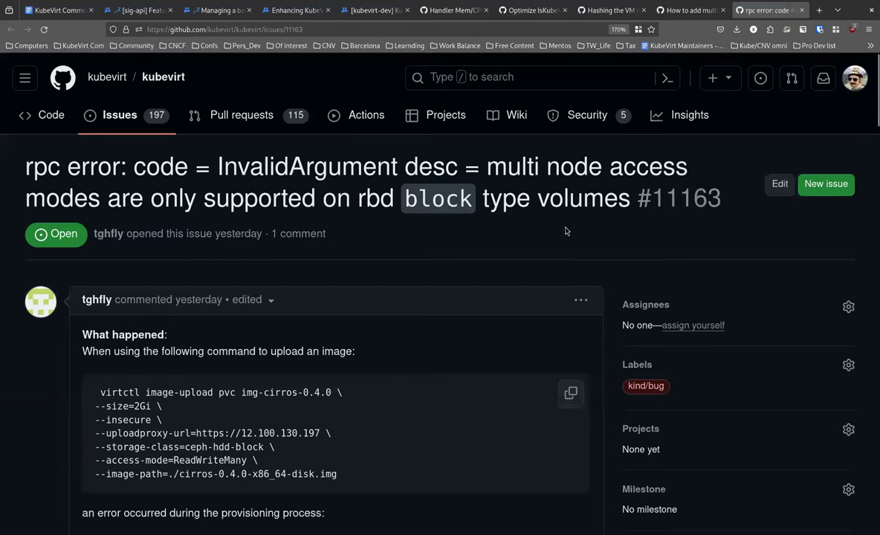
scroll(569, 228, down, 2)
scroll(569, 227, down, 3)
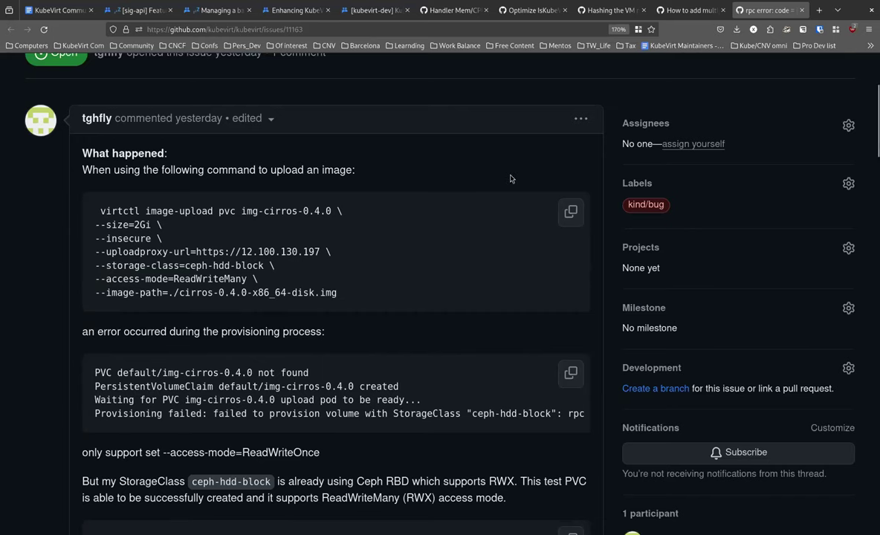
scroll(511, 179, down, 2)
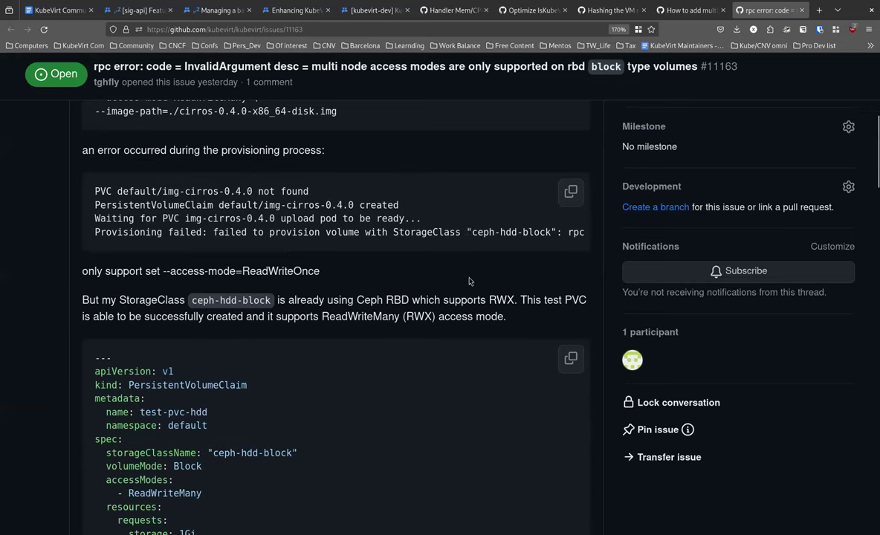
scroll(470, 283, down, 2)
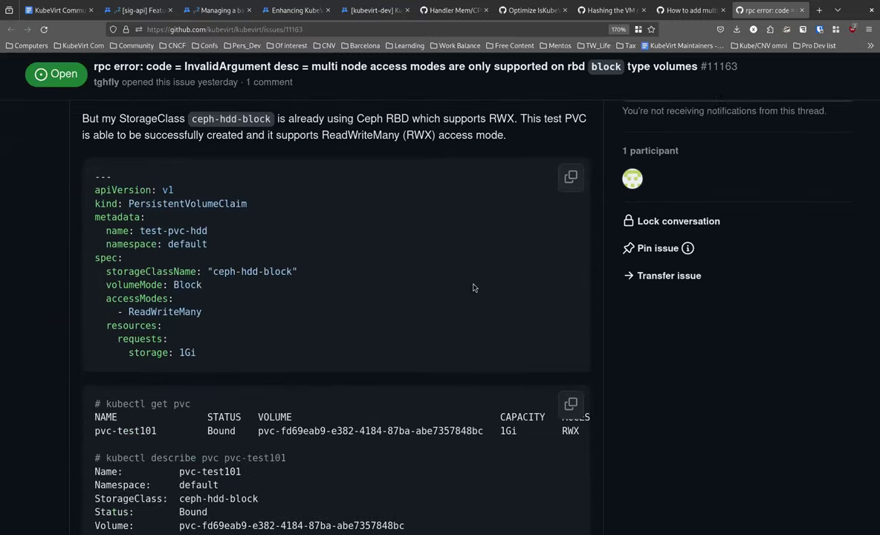
scroll(473, 288, down, 9)
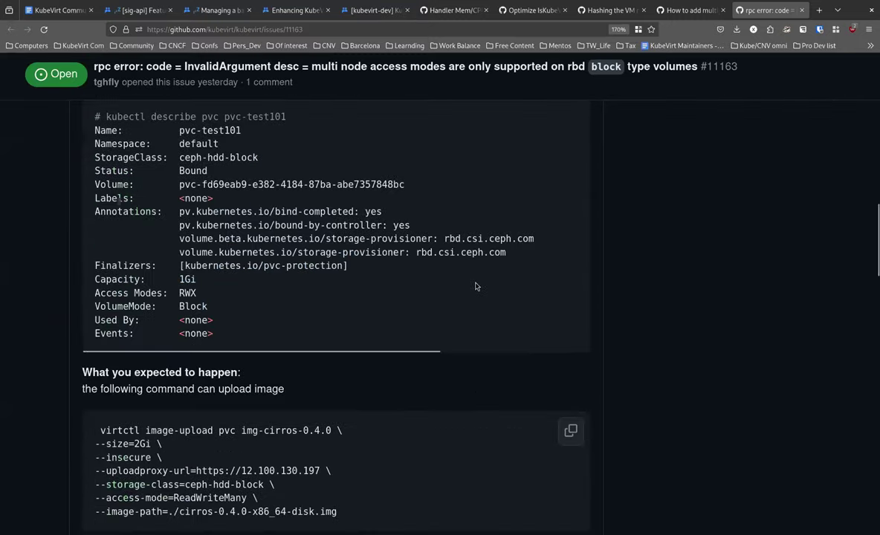
scroll(471, 279, down, 5)
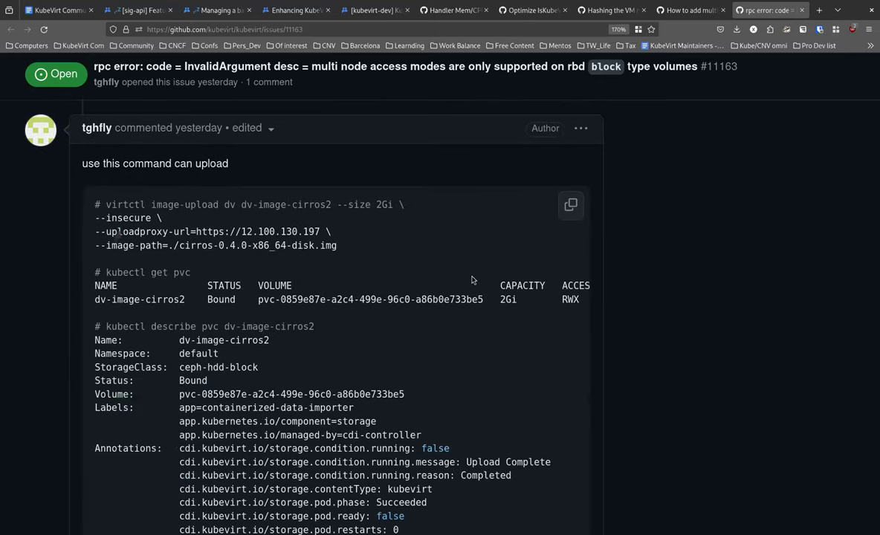
scroll(472, 275, down, 7)
scroll(475, 263, down, 2)
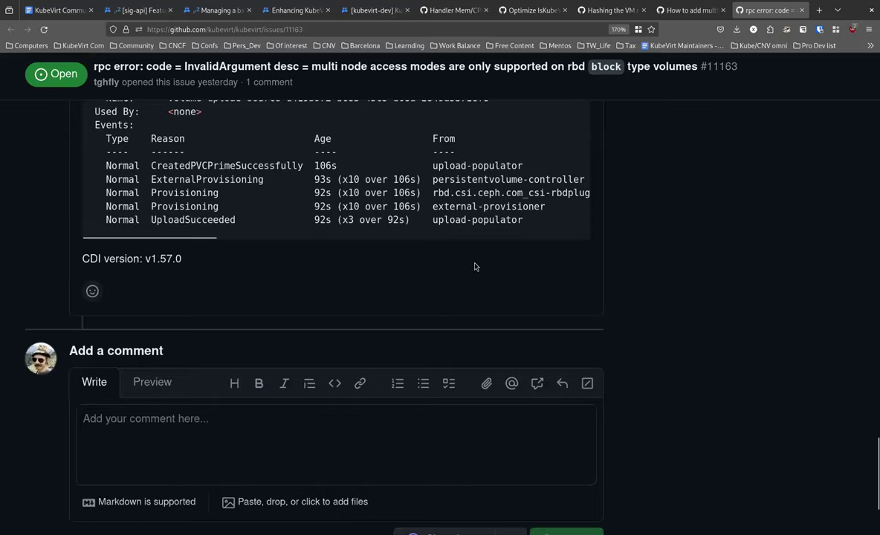
Step: Recheck issue #11163's upload events, alternative virtctl command, expected behaviour and environment versions
scroll(476, 264, up, 1)
scroll(595, 260, up, 2)
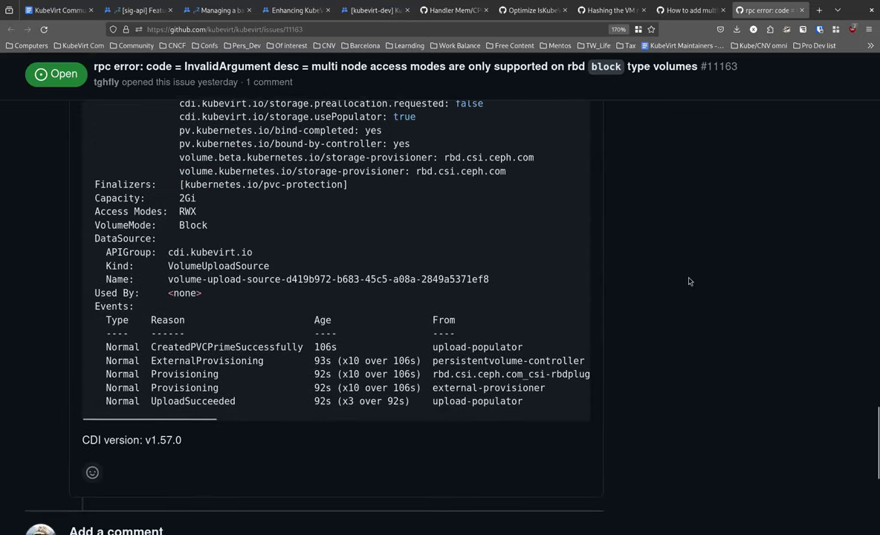
scroll(689, 281, up, 9)
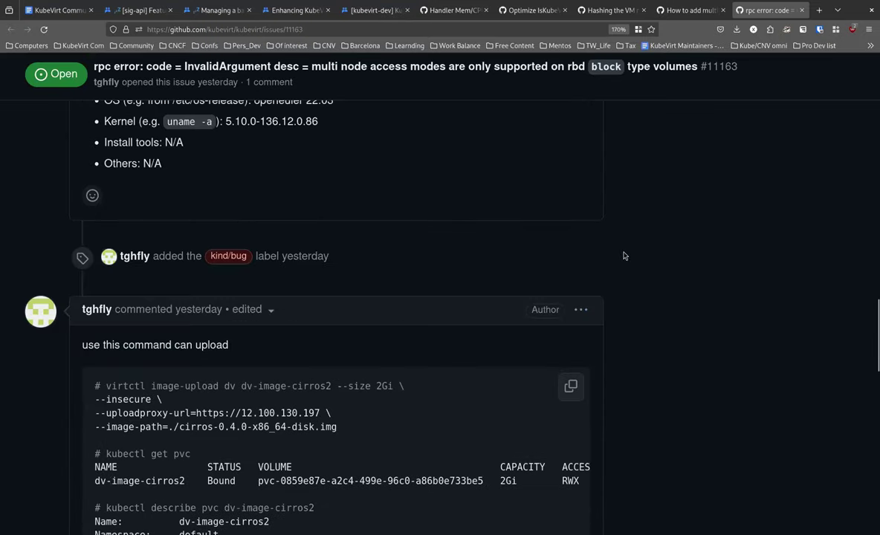
scroll(722, 233, down, 1)
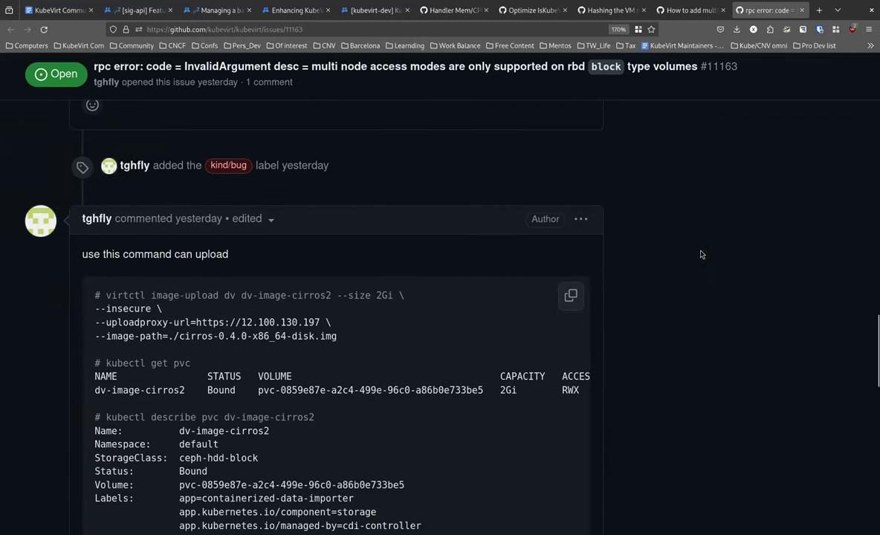
scroll(700, 298, up, 5)
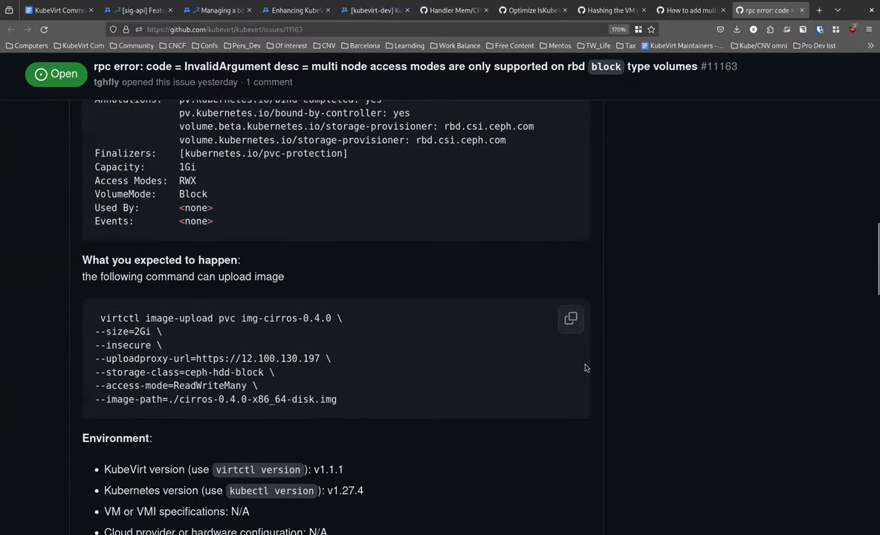
scroll(703, 349, down, 1)
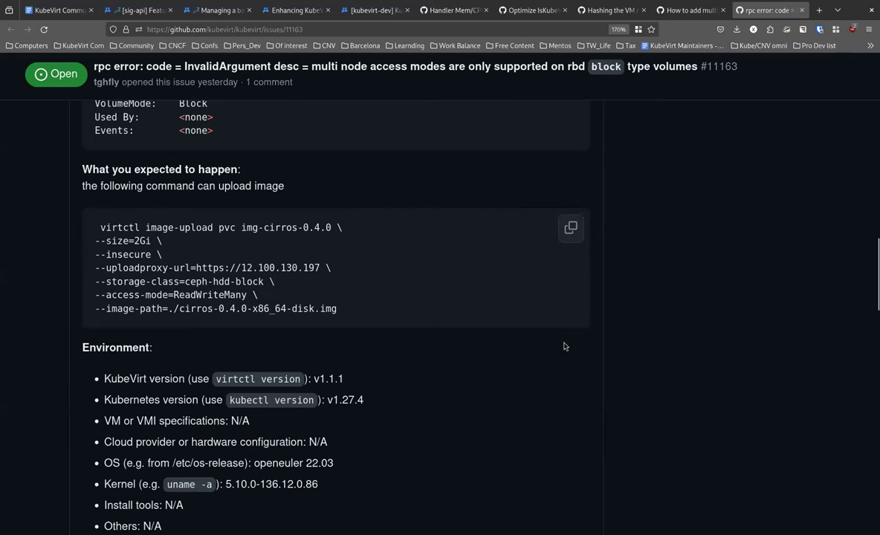
Step: Post a /cc comment on issue #11163 mentioning the relevant storage contributor's GitHub handle
scroll(564, 347, down, 10)
click(390, 309)
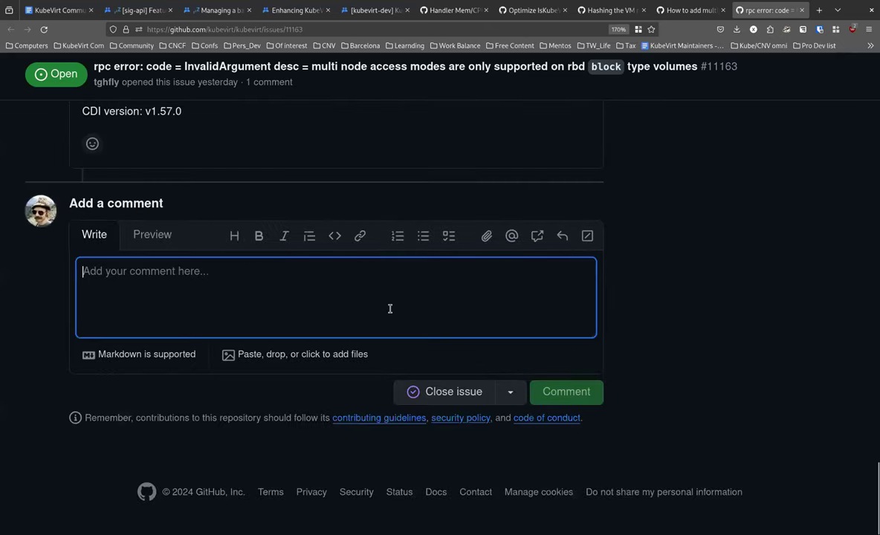
text(/)
key(BackSpace)
text(/)
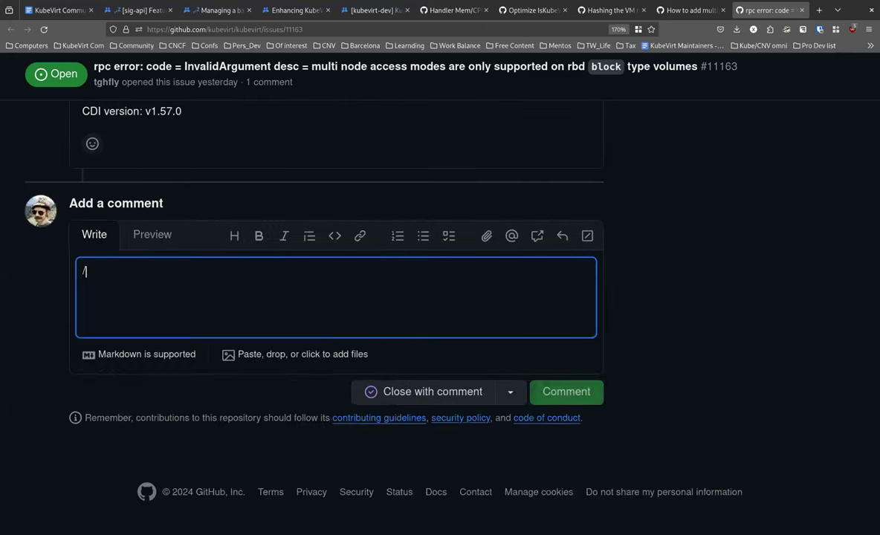
text(cc @aka)
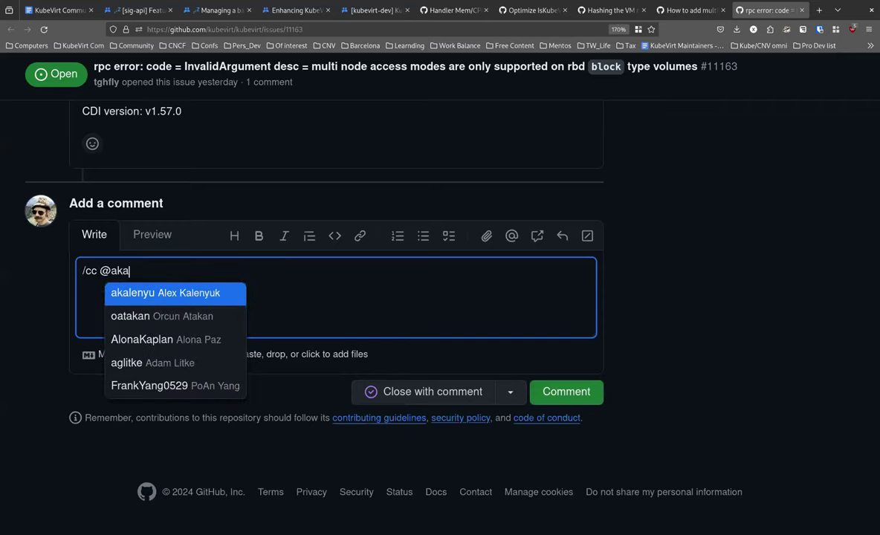
key(Return)
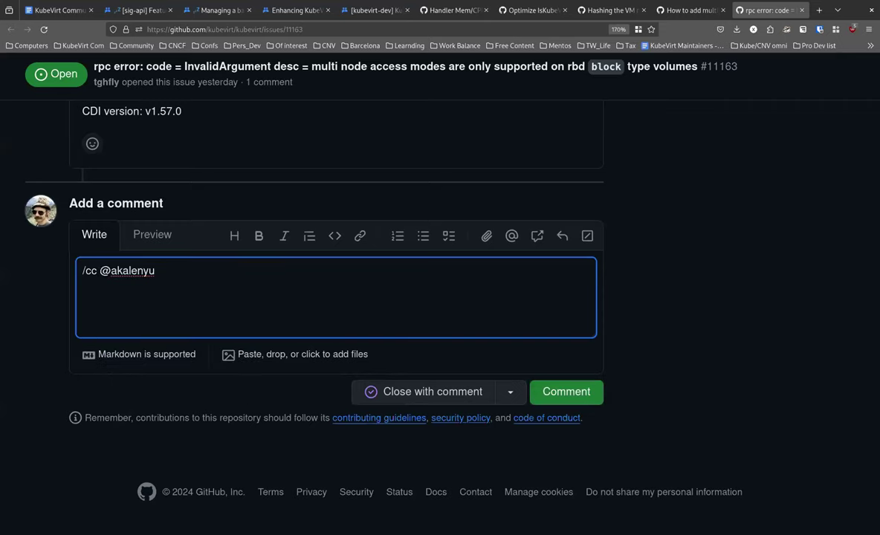
click(568, 390)
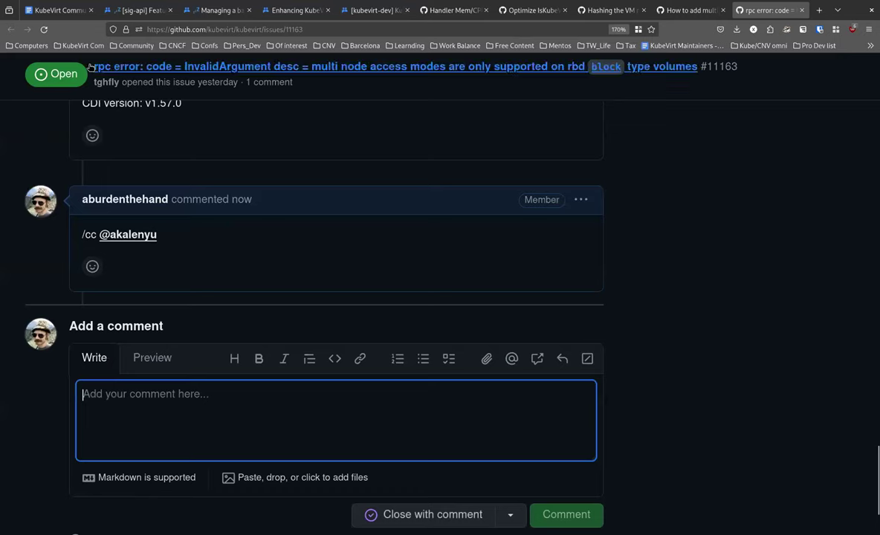
Step: Open issue #11161 from the meeting minutes and read the proposal for an optional image field in the HookSidecar struct and its cc comment
click(56, 10)
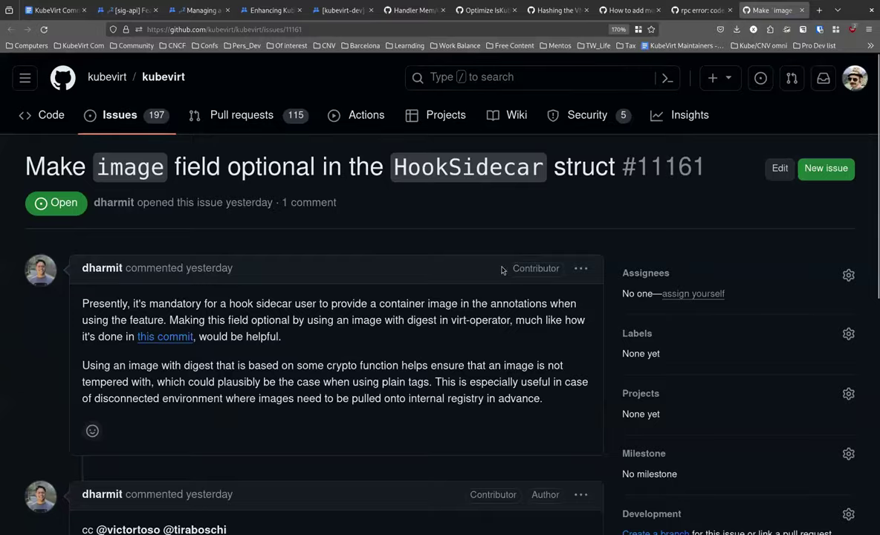
scroll(489, 309, down, 3)
scroll(490, 309, up, 2)
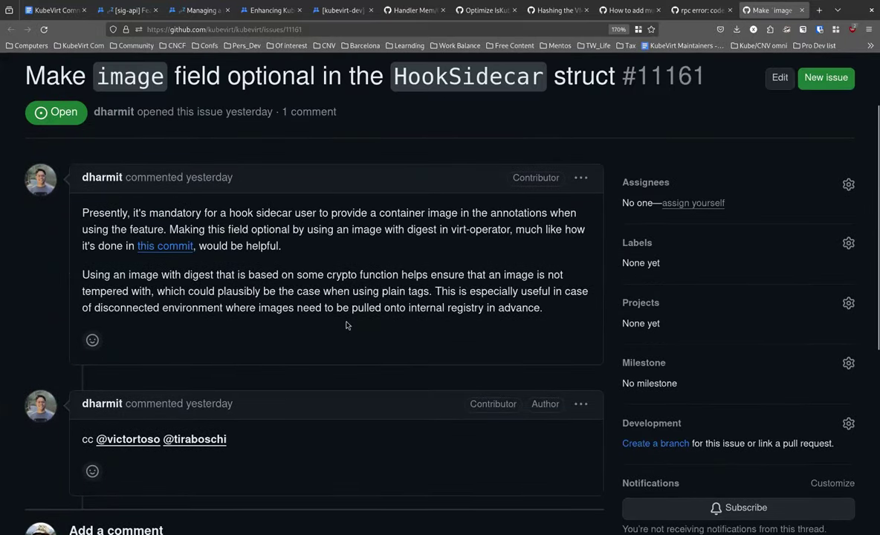
scroll(349, 320, up, 1)
scroll(373, 345, down, 1)
scroll(444, 293, down, 1)
scroll(450, 356, up, 2)
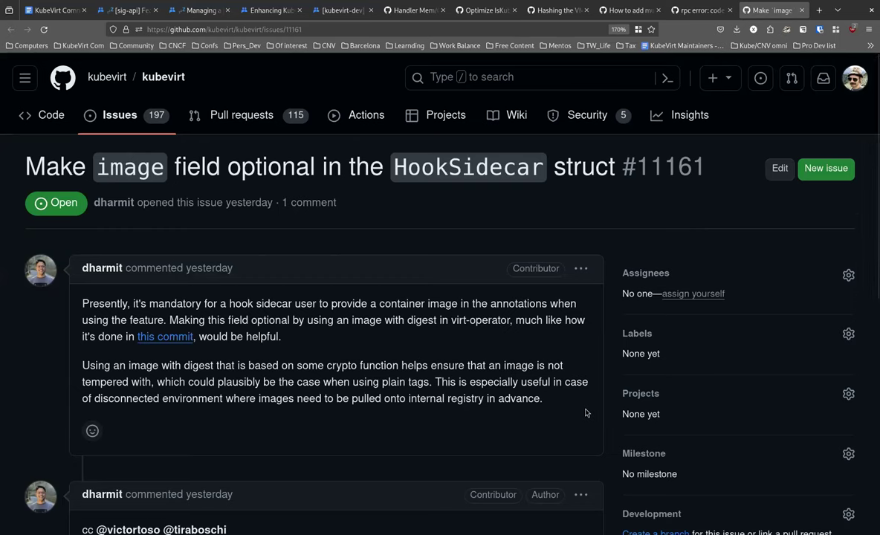
scroll(498, 398, down, 2)
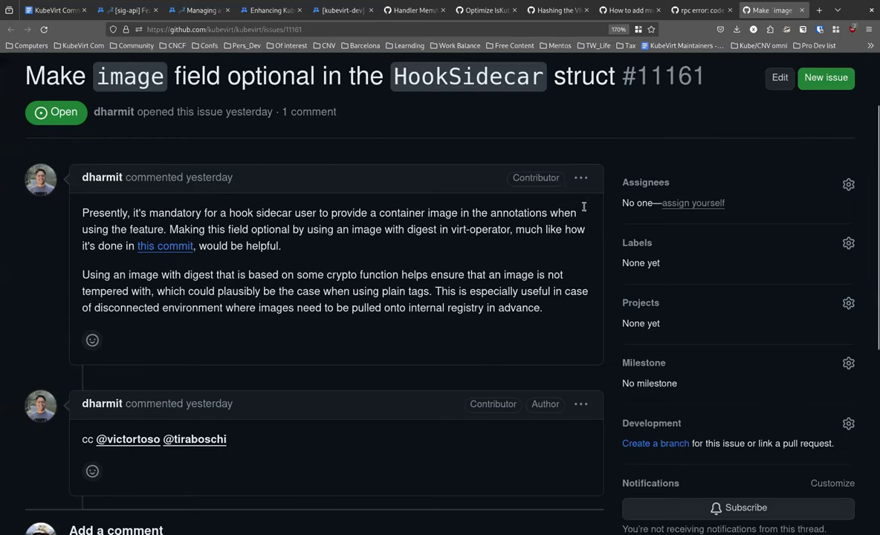
Step: Open issue #11135 from the meeting minutes, skim the whole page and read the vGPU mount problem description
click(32, 11)
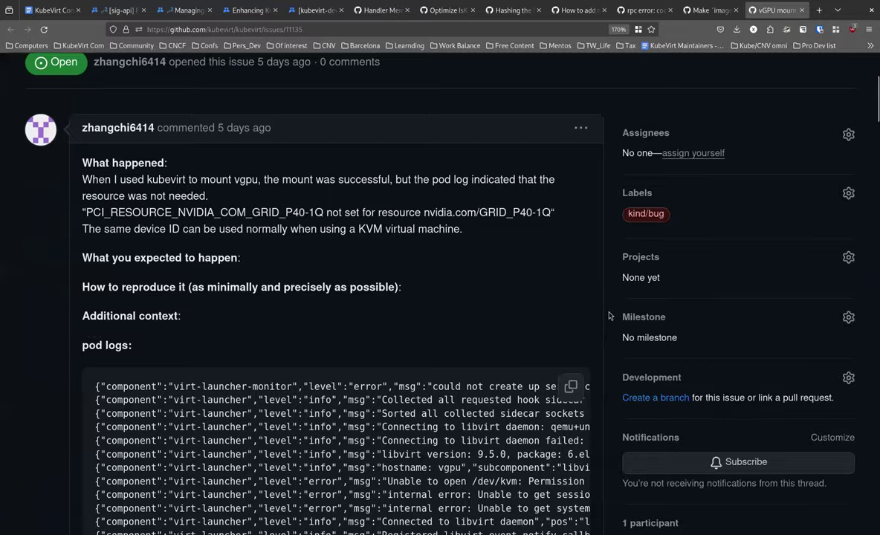
scroll(617, 324, down, 20)
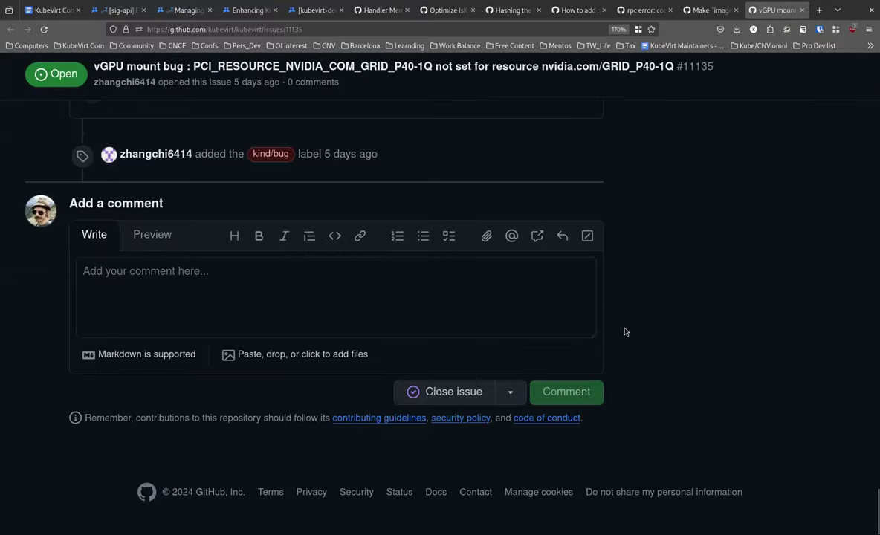
scroll(625, 332, up, 15)
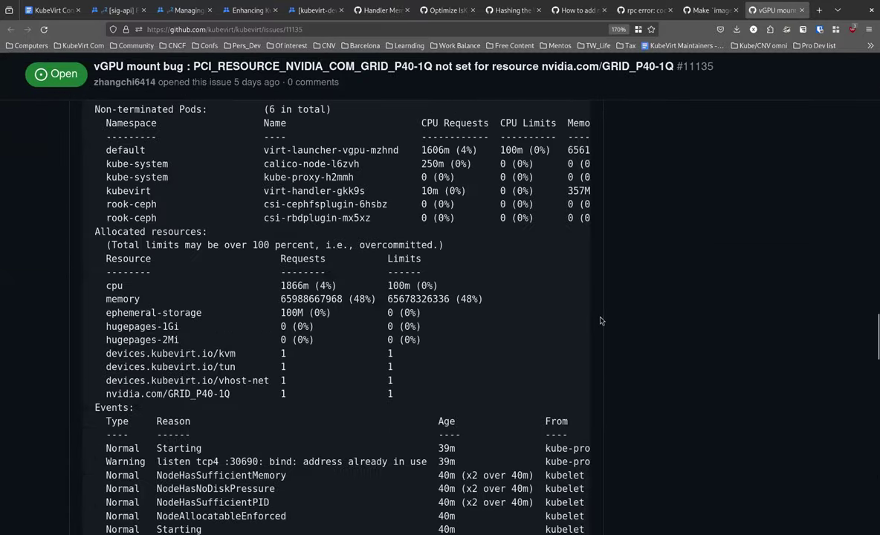
scroll(601, 321, up, 15)
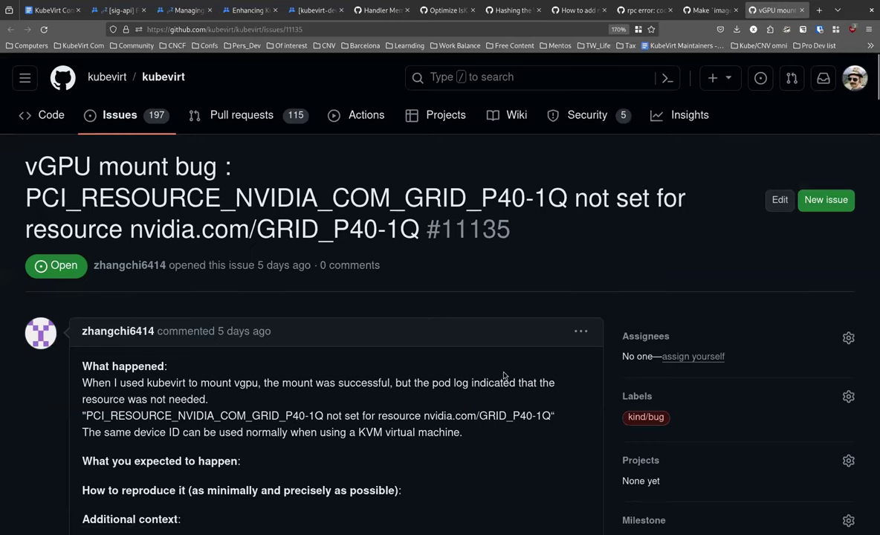
scroll(454, 346, down, 2)
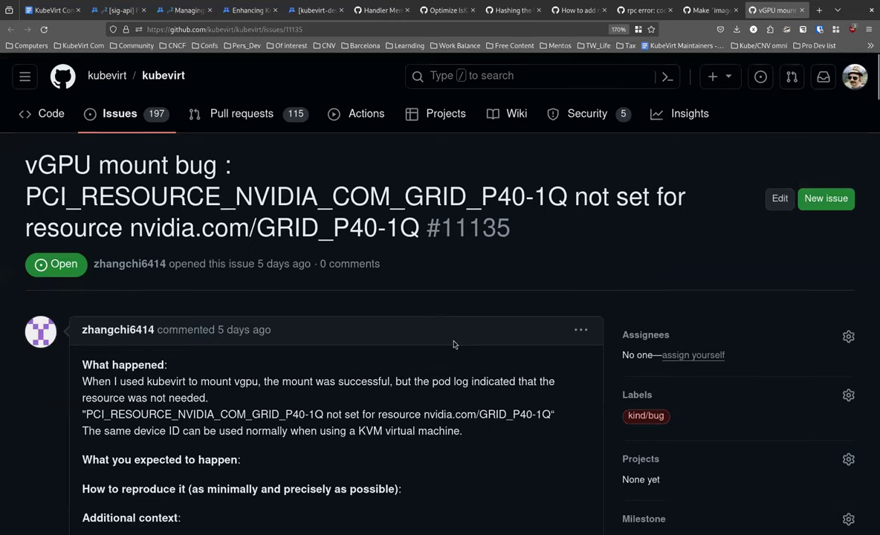
scroll(448, 341, down, 2)
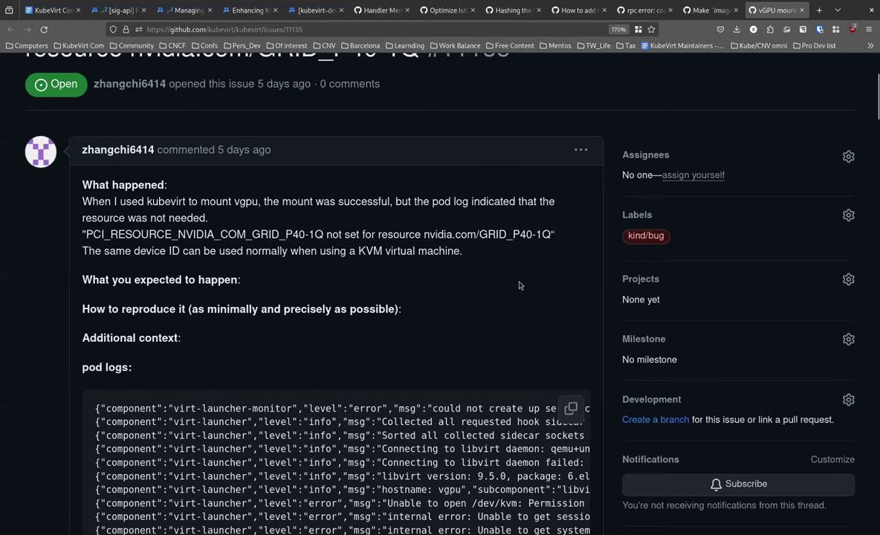
Step: Examine the pod logs, device info and kubevirt-cr.yaml configuration in issue #11135
scroll(511, 237, down, 3)
scroll(538, 189, down, 5)
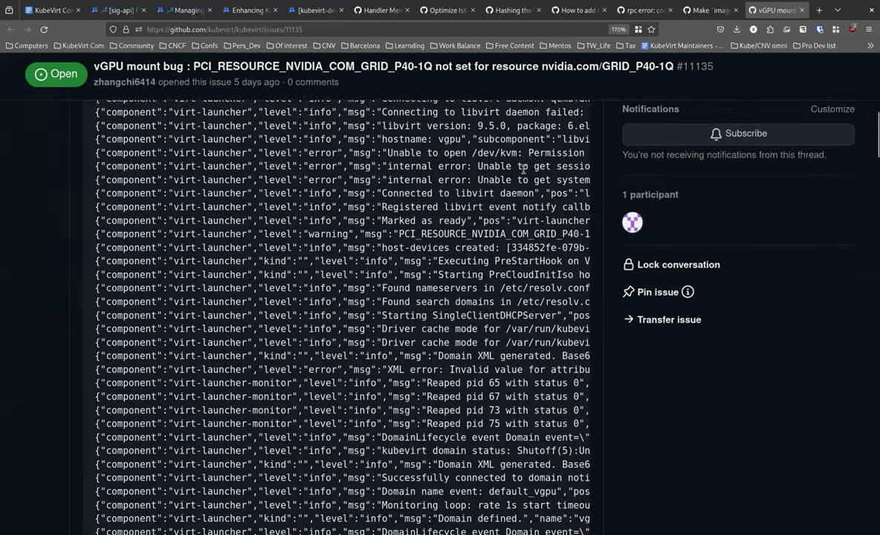
scroll(511, 163, down, 5)
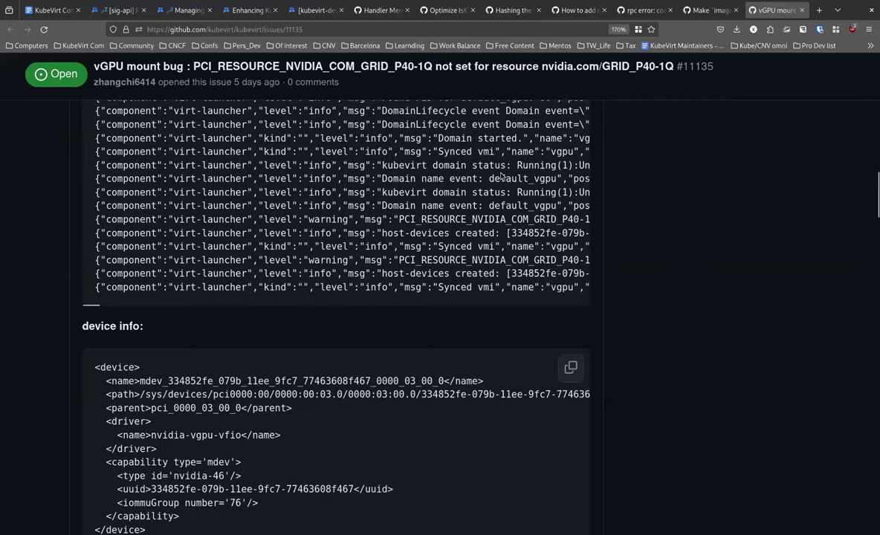
scroll(433, 176, right, 3)
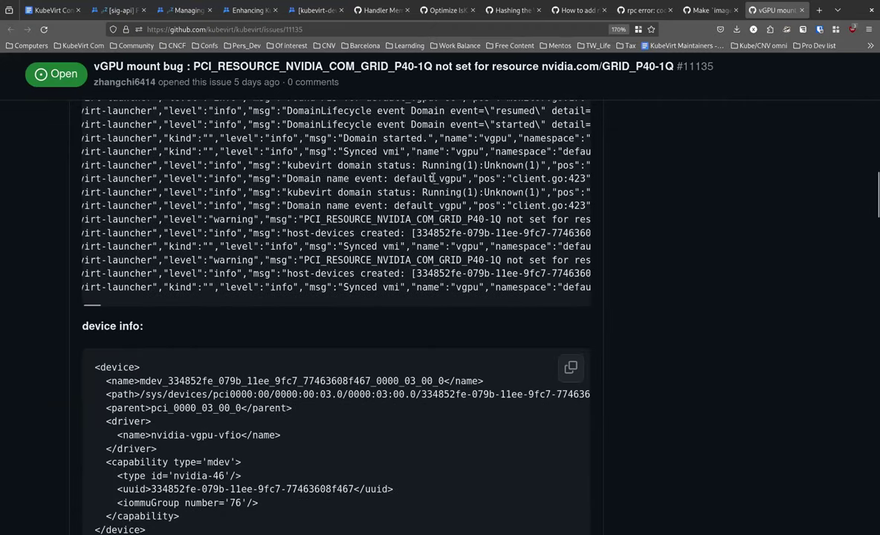
scroll(409, 320, down, 3)
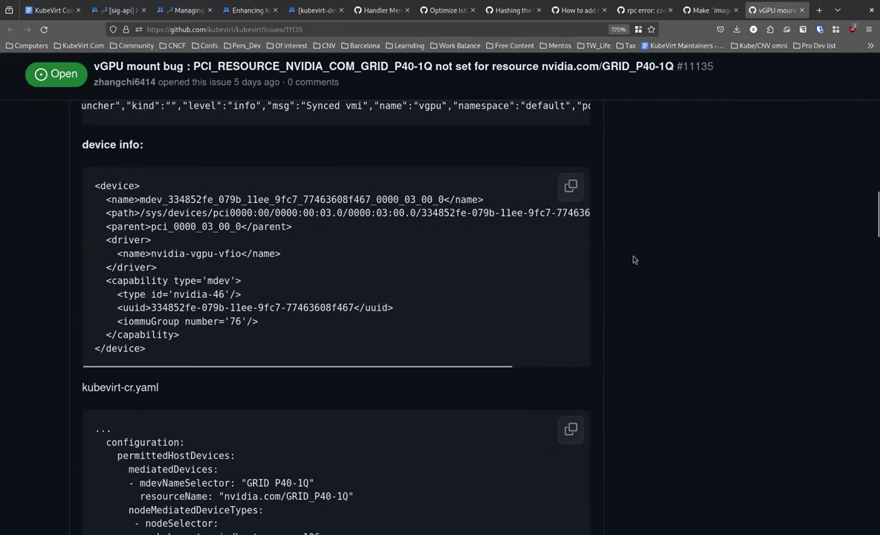
scroll(692, 249, down, 2)
scroll(692, 249, down, 3)
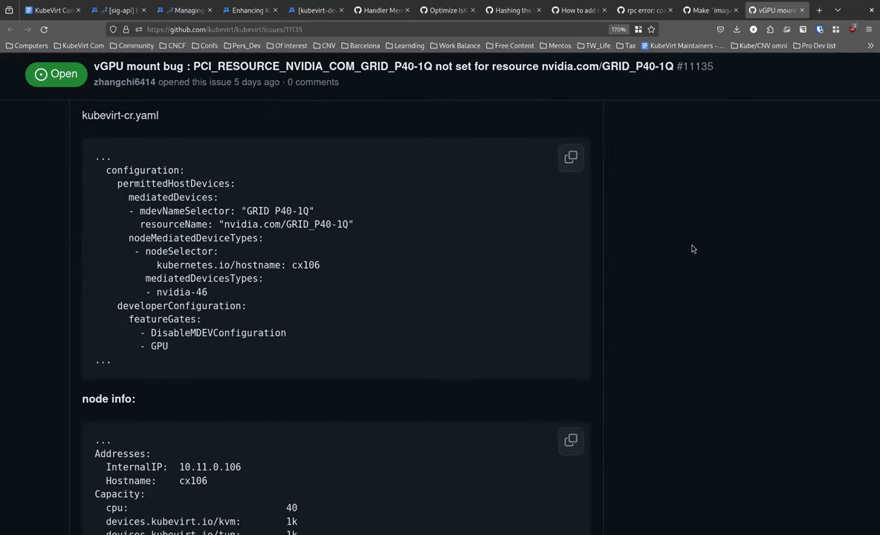
Step: Review issue #11135's node info, node events and VirtualMachine manifest through to the environment details
scroll(694, 272, down, 5)
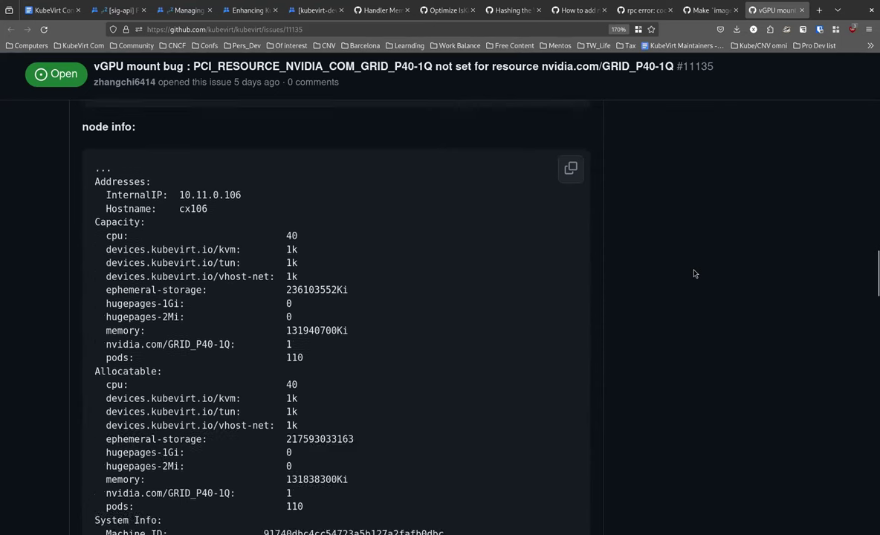
scroll(695, 274, down, 8)
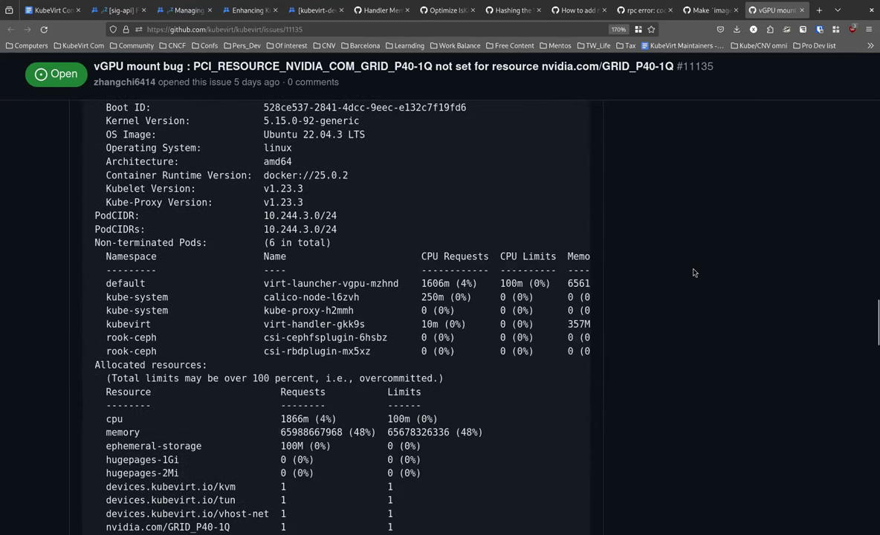
scroll(694, 272, down, 6)
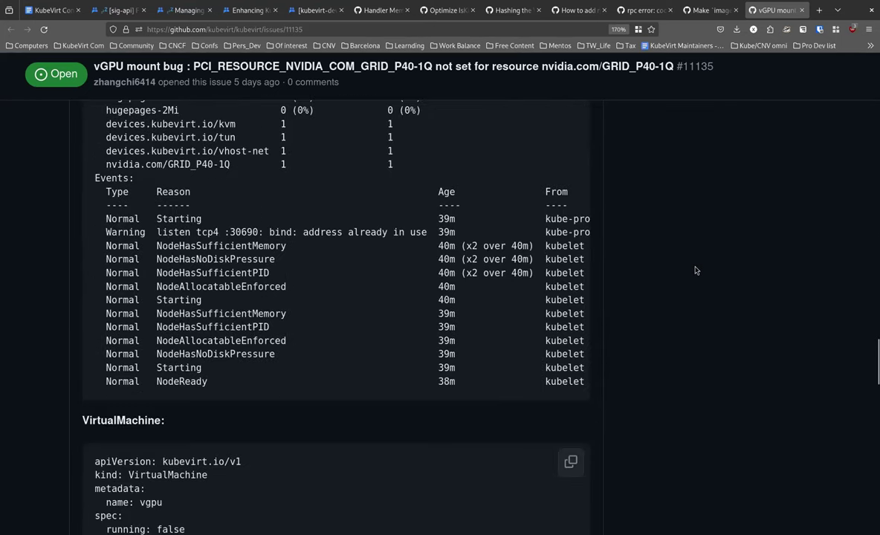
scroll(694, 267, down, 5)
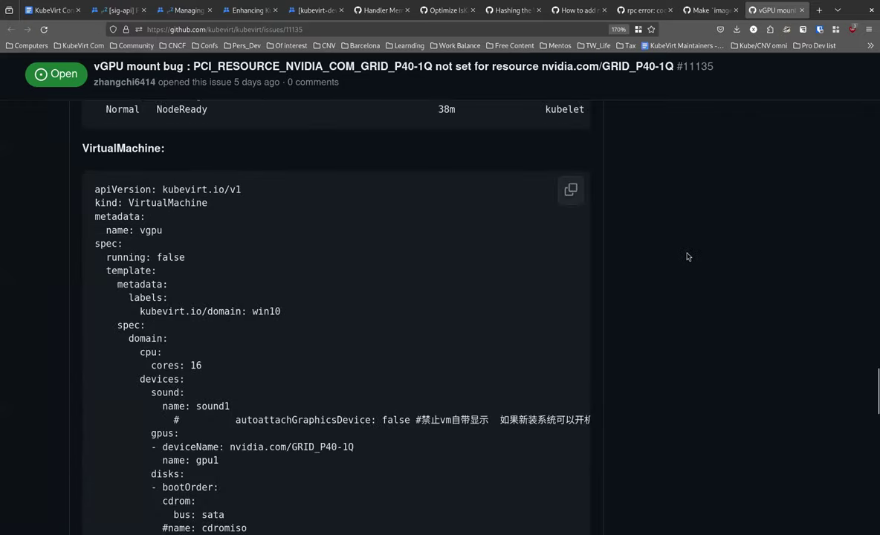
scroll(687, 253, down, 3)
scroll(689, 261, down, 10)
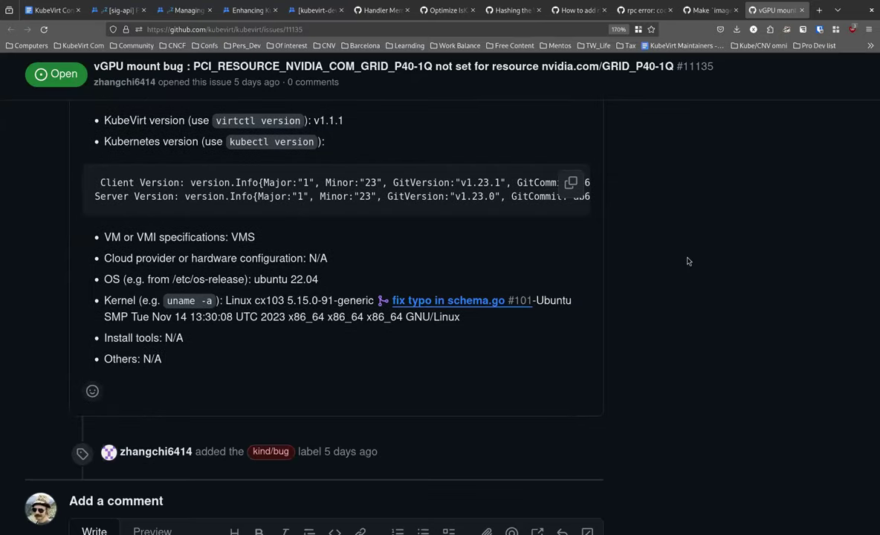
Step: Recheck the KubeVirt, Kubernetes, OS and kernel versions in issue #11135's Environment section
scroll(689, 264, down, 2)
scroll(689, 271, up, 2)
scroll(686, 354, down, 2)
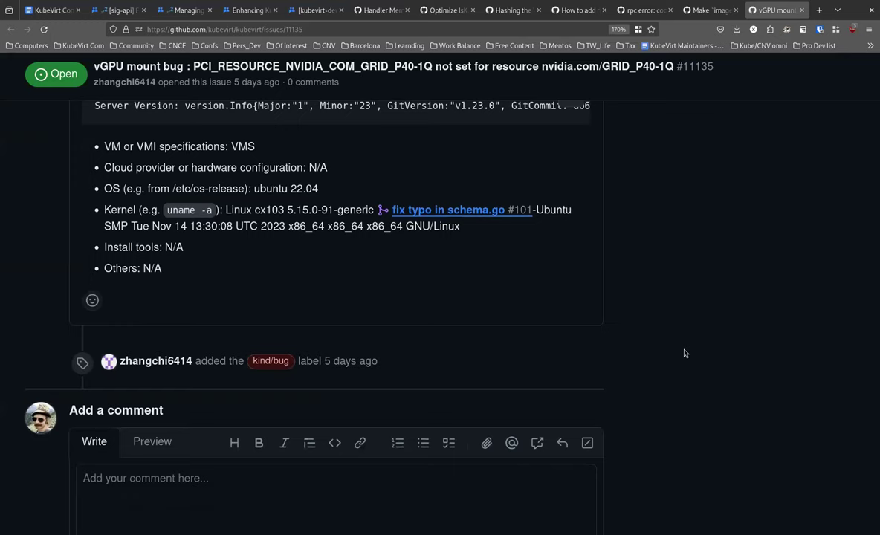
click(503, 494)
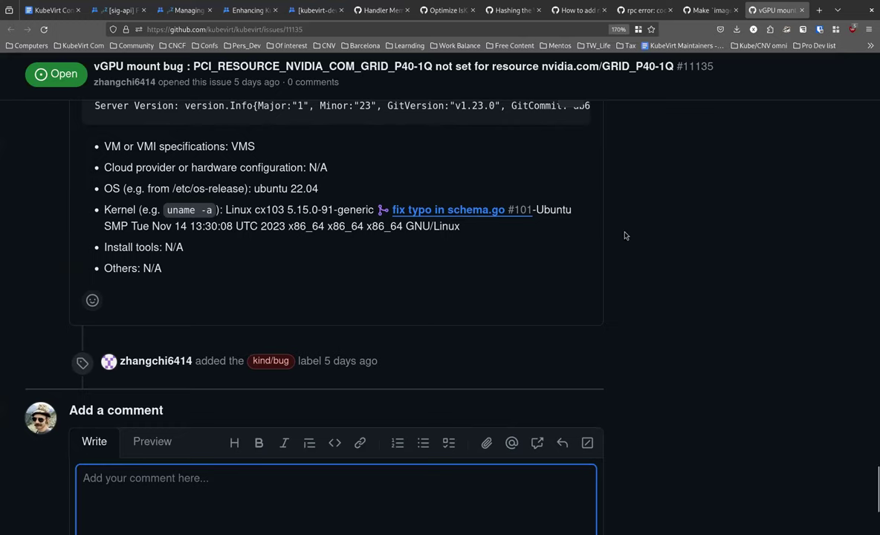
scroll(678, 285, up, 1)
scroll(679, 305, up, 3)
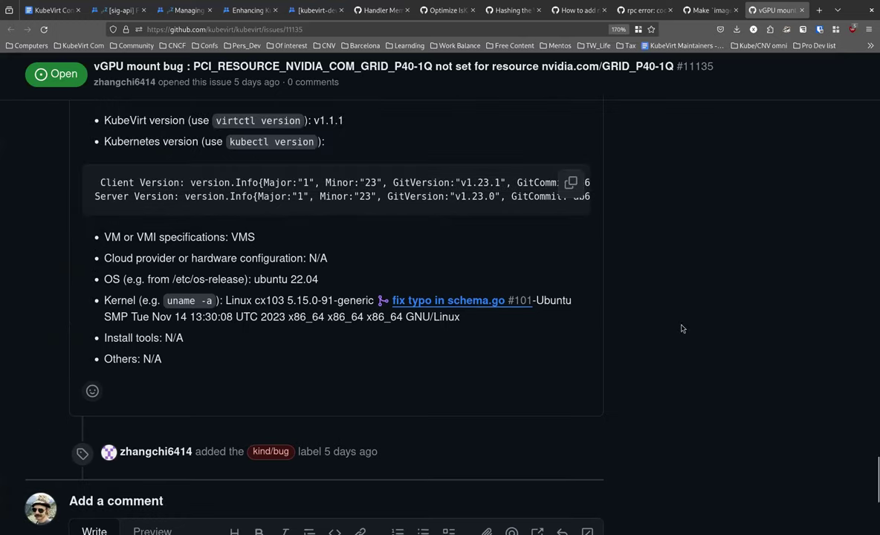
scroll(684, 329, up, 4)
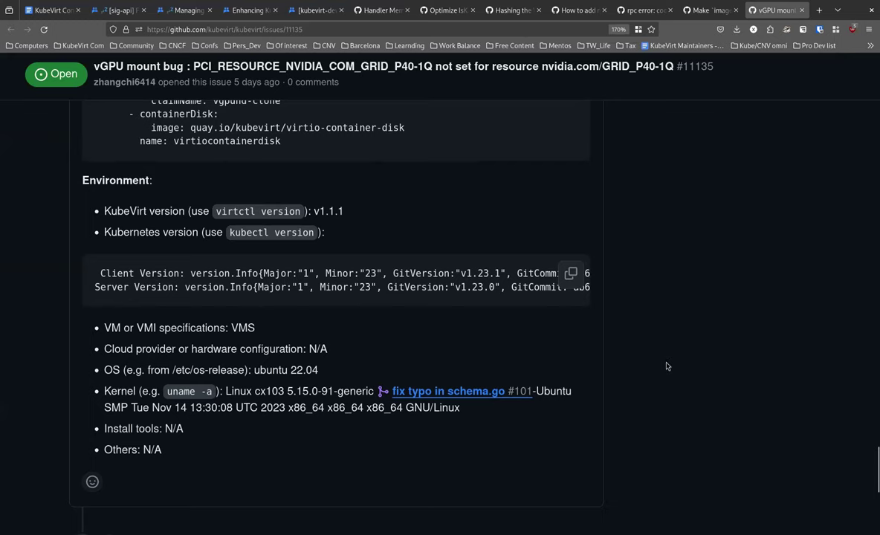
scroll(667, 366, down, 2)
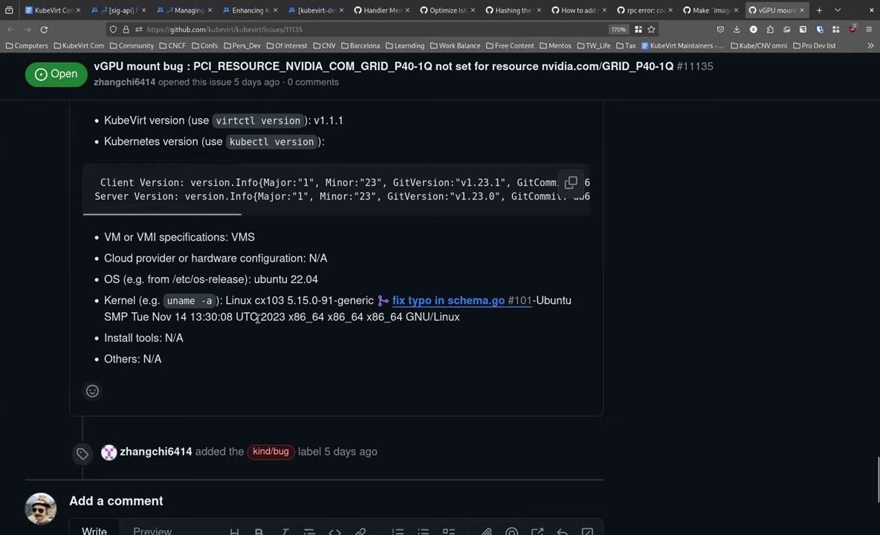
scroll(305, 411, up, 2)
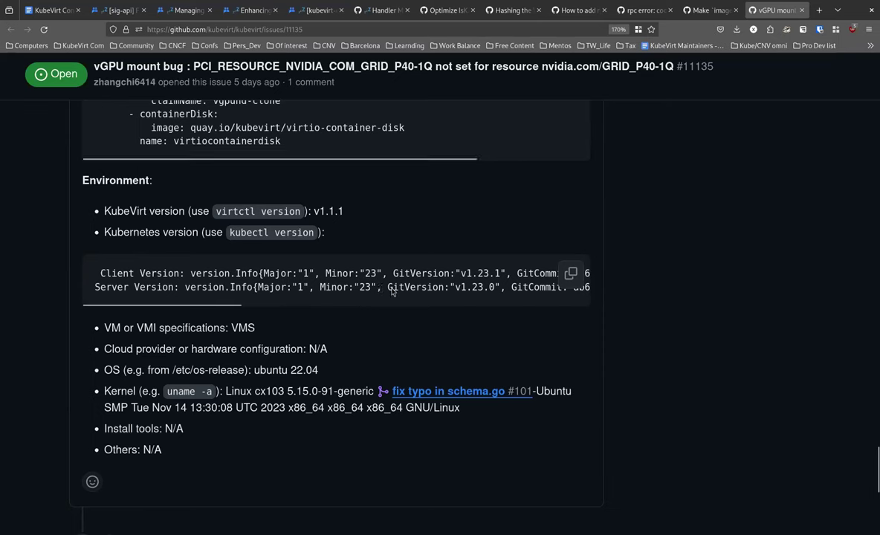
Step: Read the new member comment on issue #11135 about the PCI_RESOURCE_ message and MDEV assignment
scroll(393, 291, down, 4)
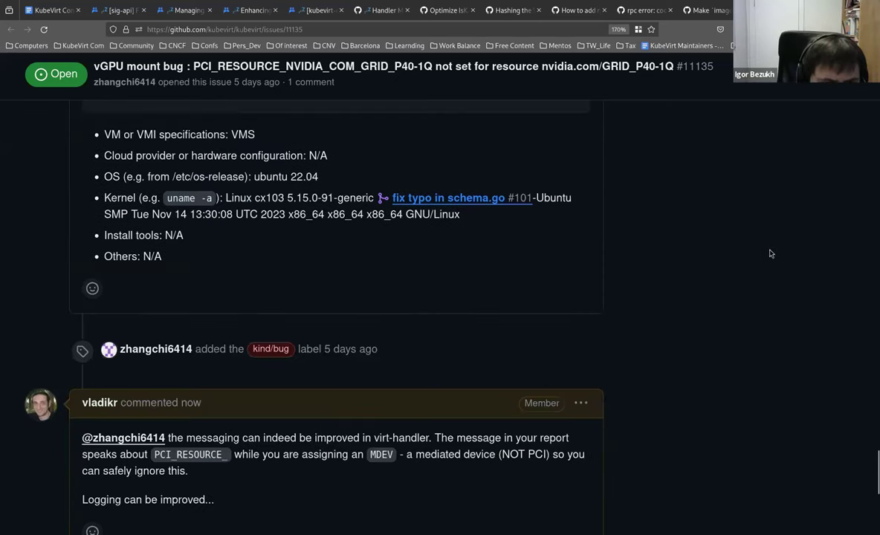
scroll(491, 365, down, 2)
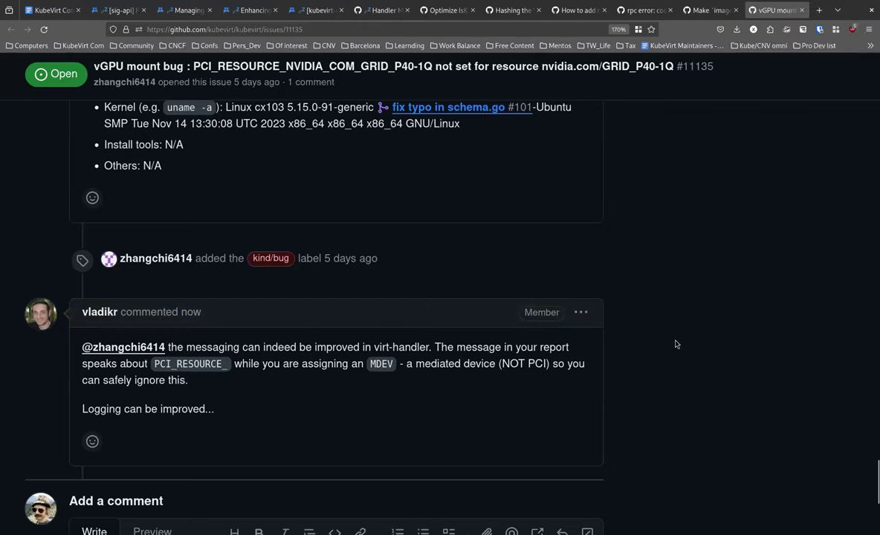
scroll(634, 313, up, 2)
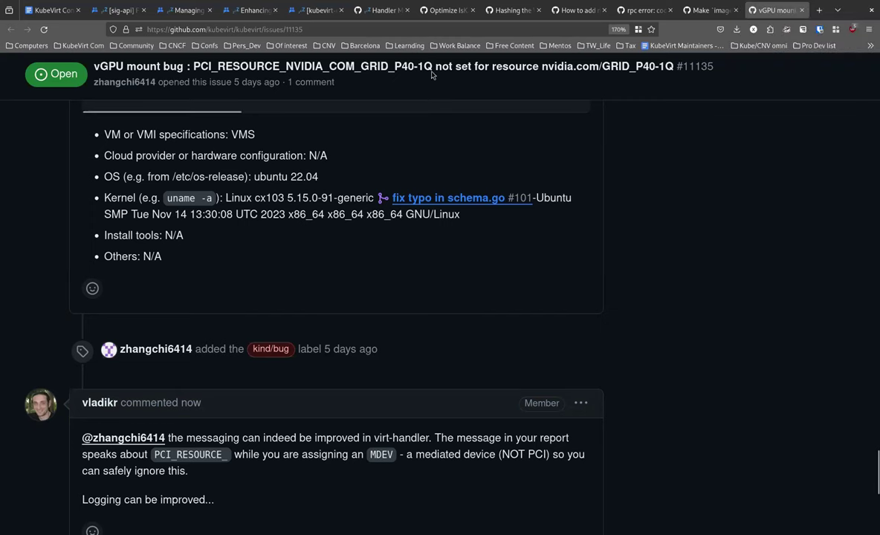
Step: Return to the KubeVirt Community Meetings document and check the agenda, open floor and pull request sections for remaining items
click(50, 13)
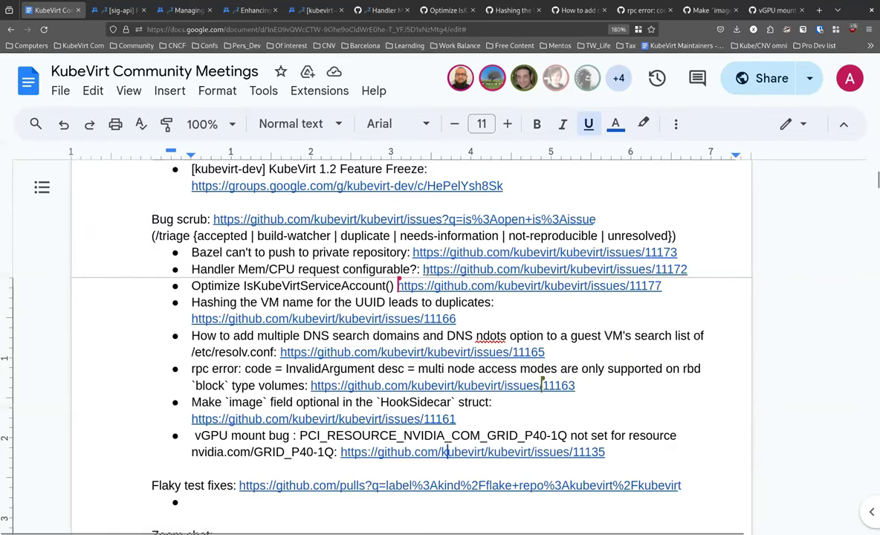
scroll(425, 269, up, 5)
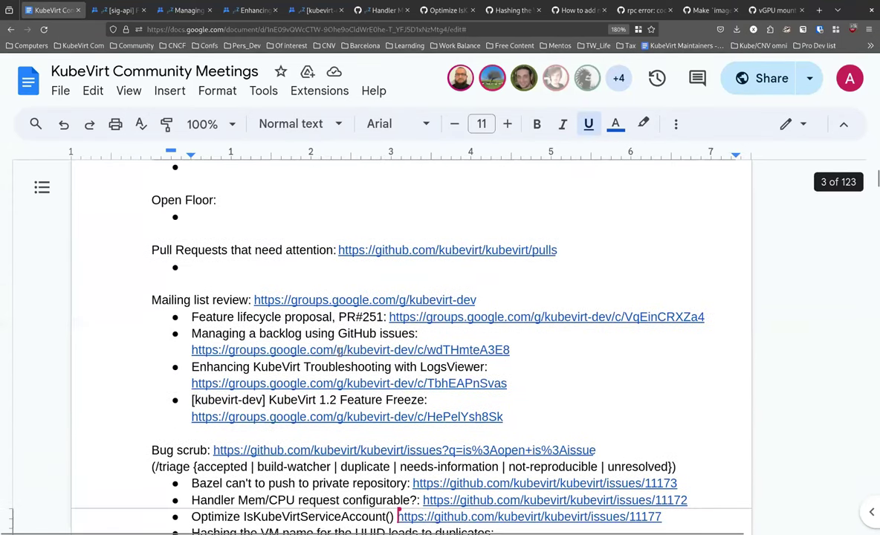
scroll(349, 370, up, 4)
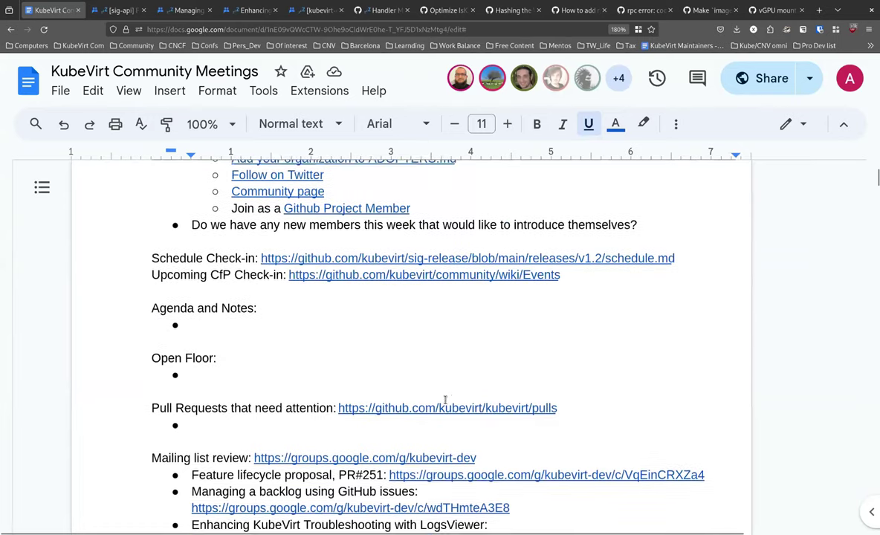
scroll(454, 446, down, 4)
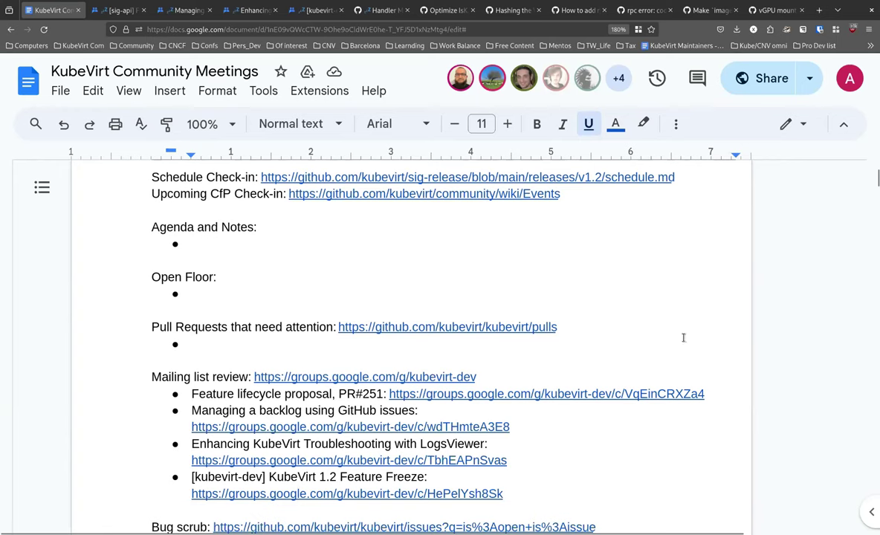
scroll(688, 354, up, 1)
scroll(690, 354, up, 4)
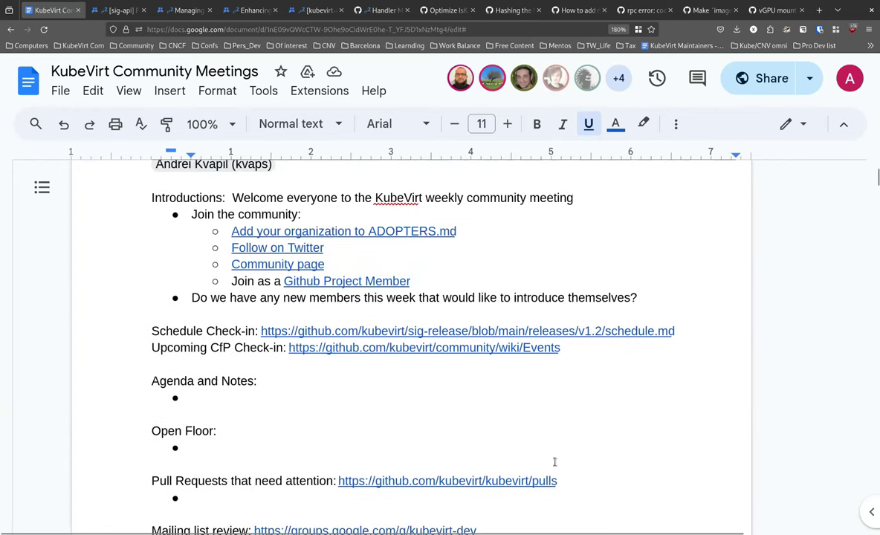